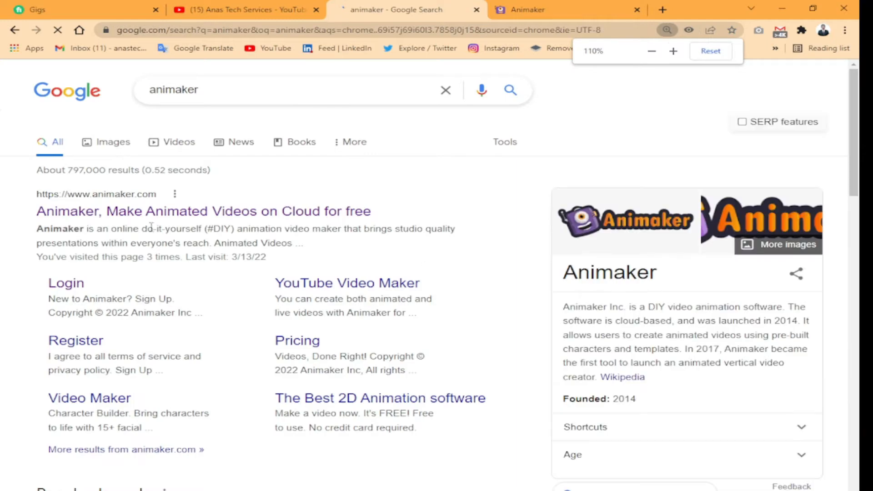
Open the Animaker website from the search results and look through its homepage down to the use cases
mouse_move(341, 195)
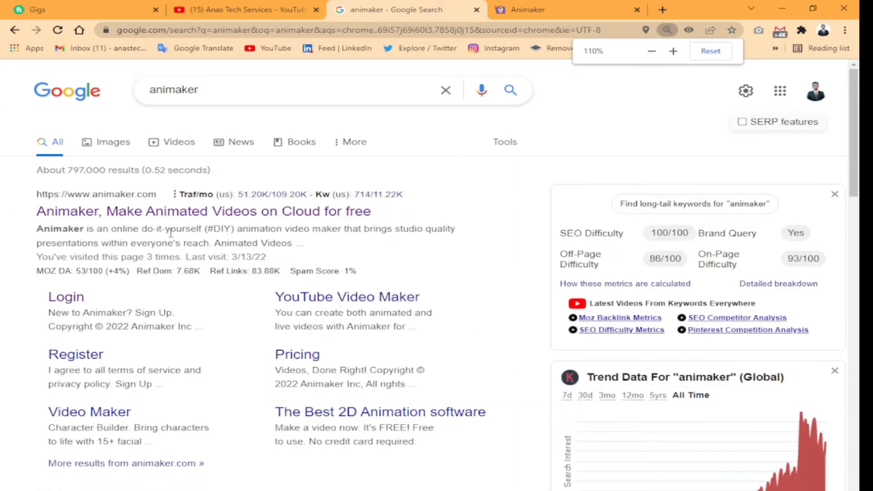
click(162, 212)
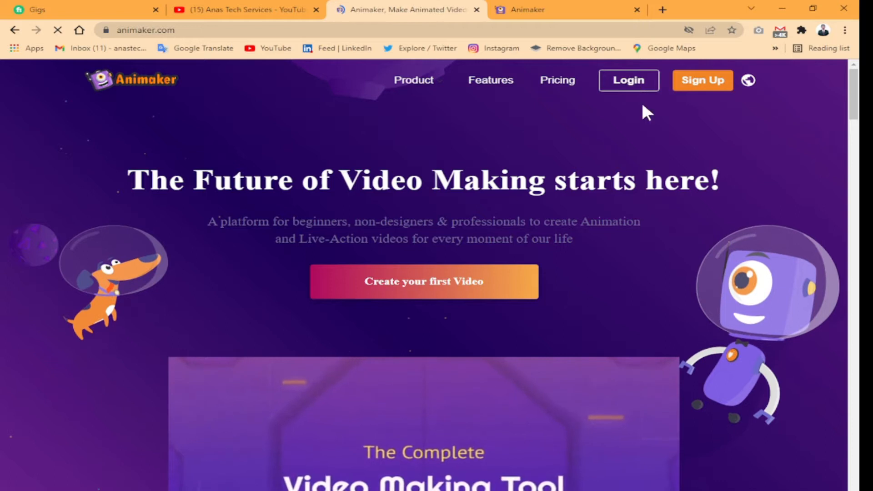
scroll(423, 289, down, 5)
scroll(421, 282, down, 15)
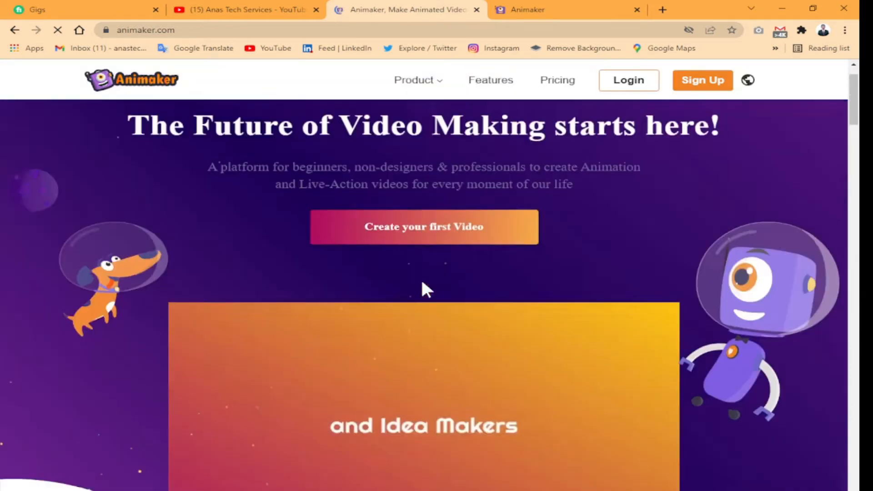
scroll(421, 281, down, 20)
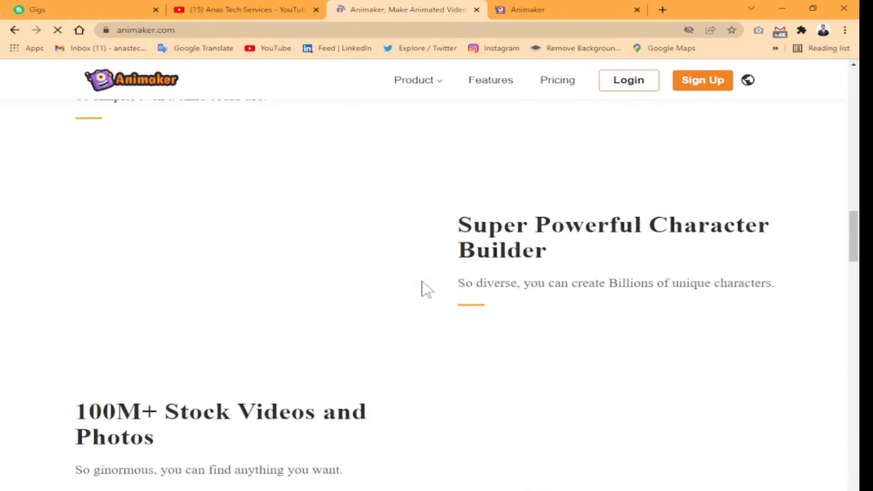
scroll(431, 341, down, 20)
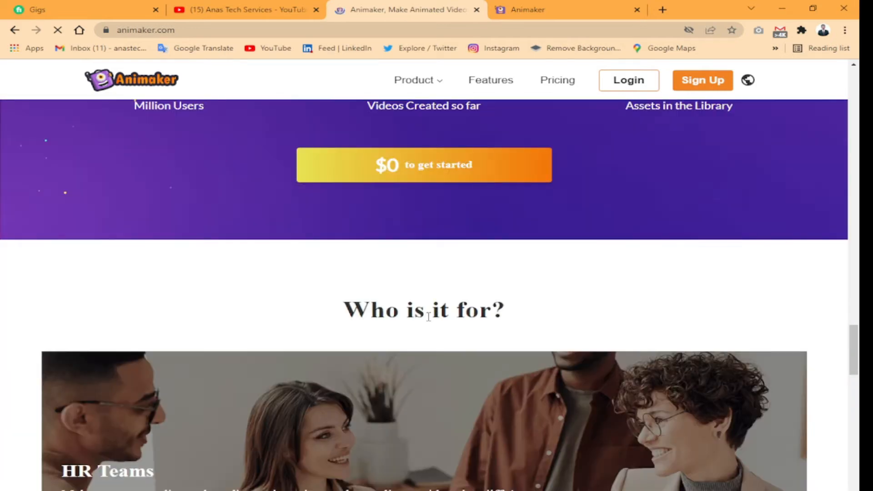
scroll(429, 335, down, 7)
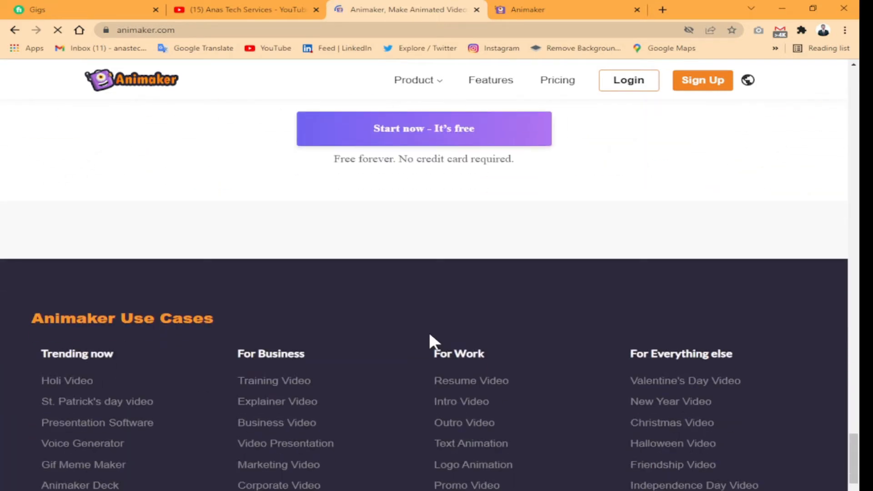
middle_click(428, 378)
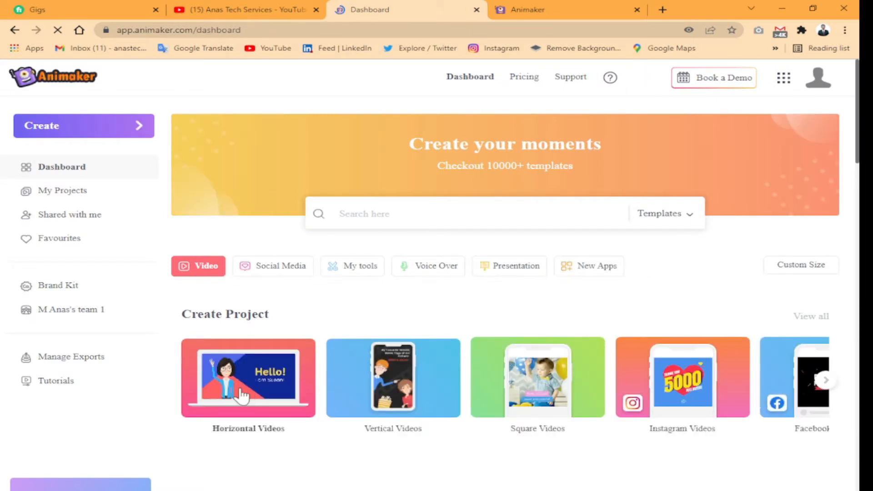
scroll(241, 394, down, 3)
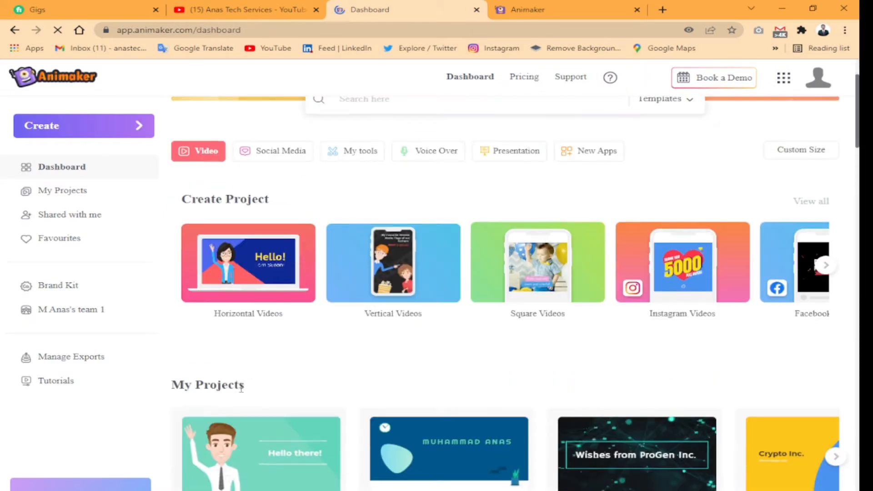
right_click(245, 281)
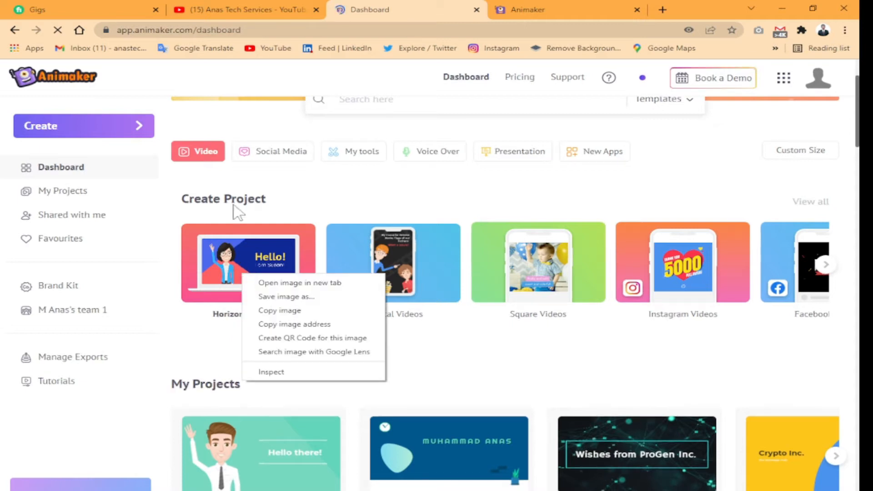
Play the finished Untitled Project video on its share page, skipping through the scenes up to the closing contact scene
click(546, 9)
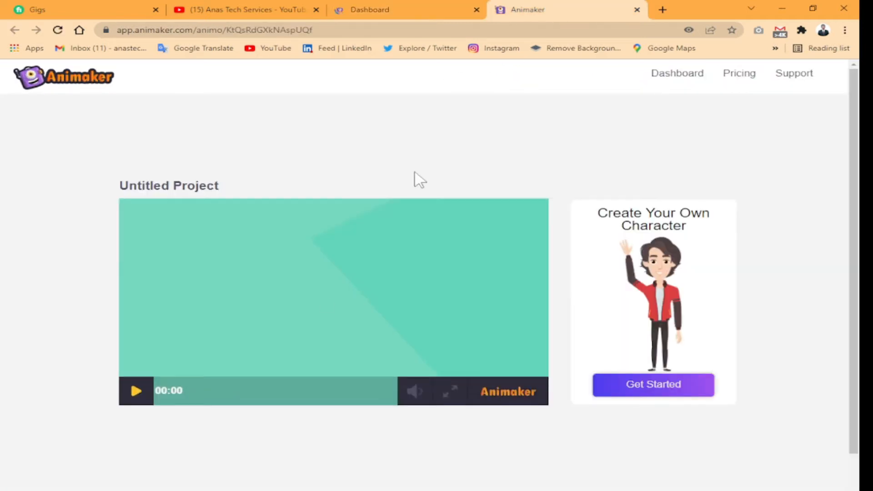
click(238, 389)
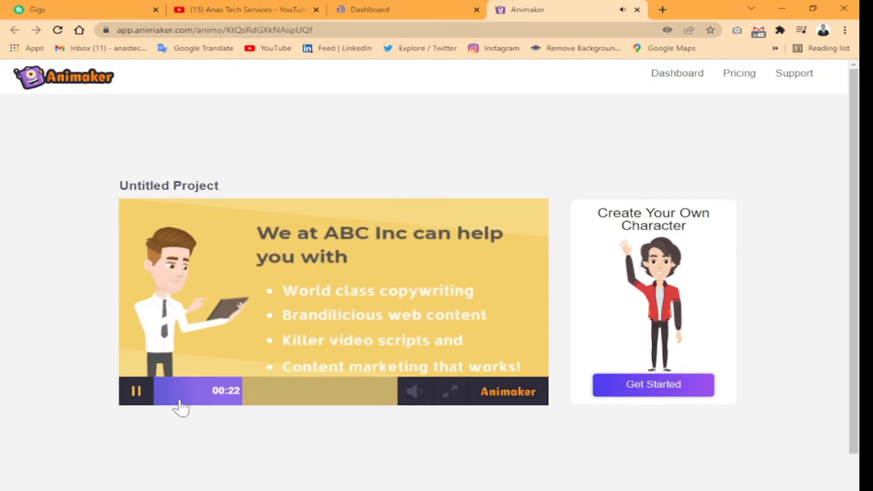
click(162, 392)
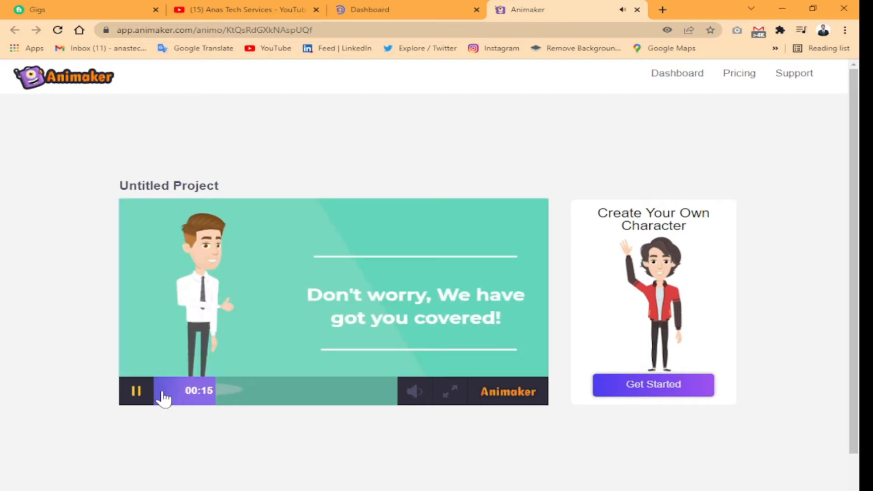
click(170, 393)
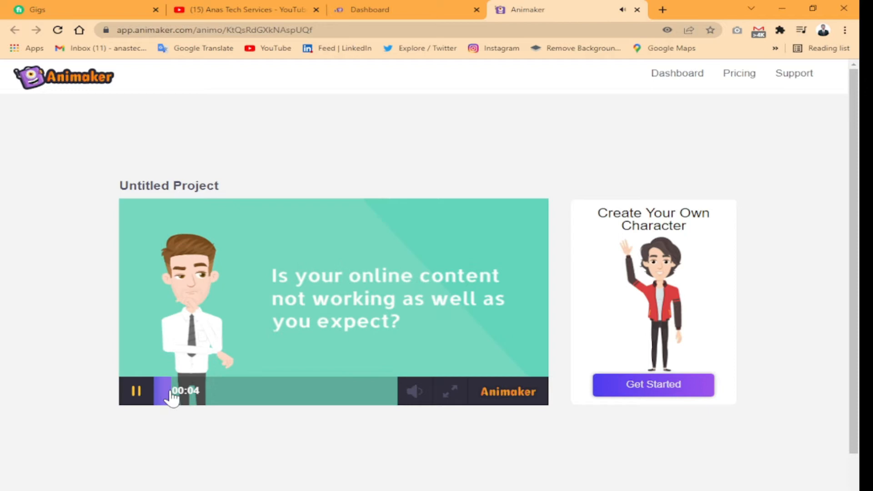
click(208, 338)
click(208, 339)
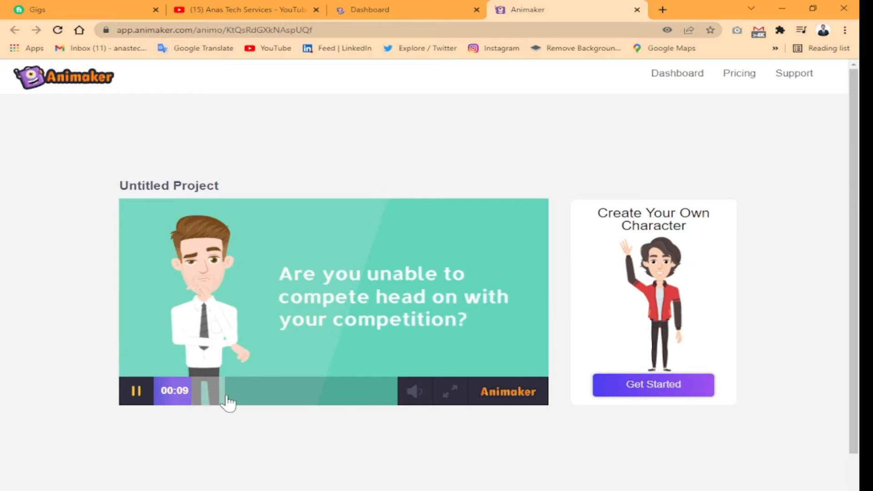
click(228, 402)
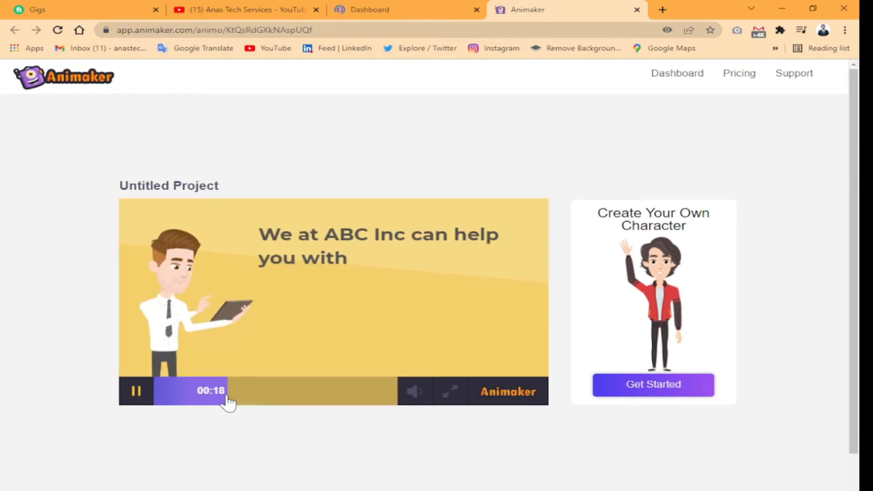
click(279, 403)
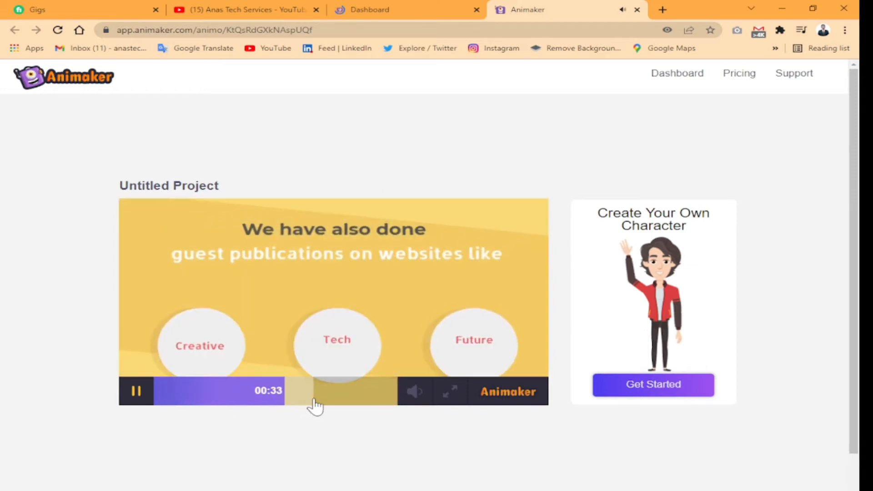
click(314, 401)
click(328, 401)
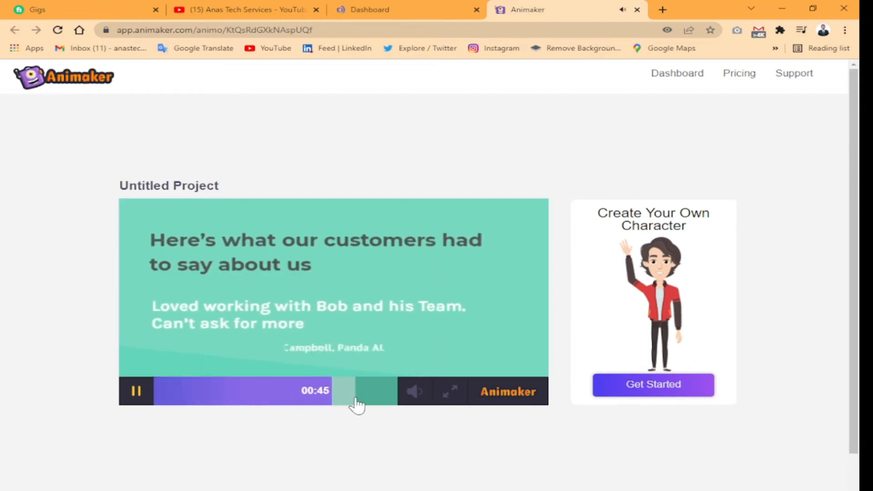
click(356, 400)
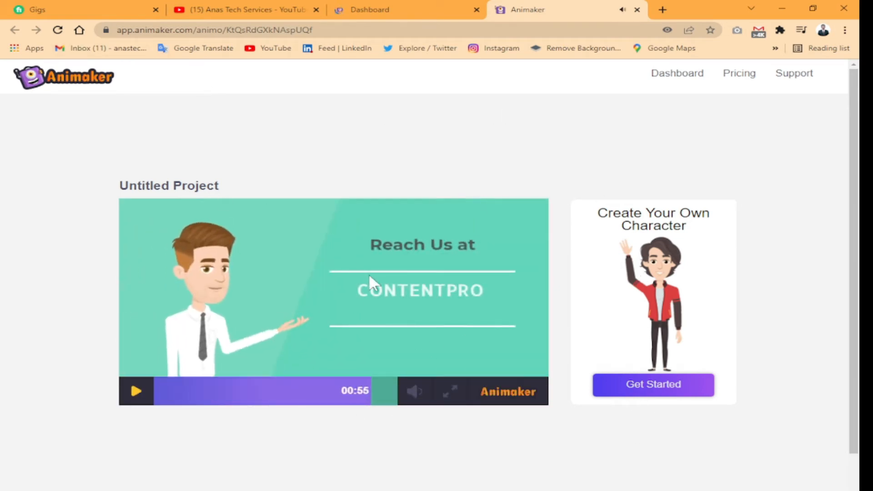
Return to the dashboard, try to preview the Girl Scout Day template from the March 2022 section, and close the preview
click(403, 9)
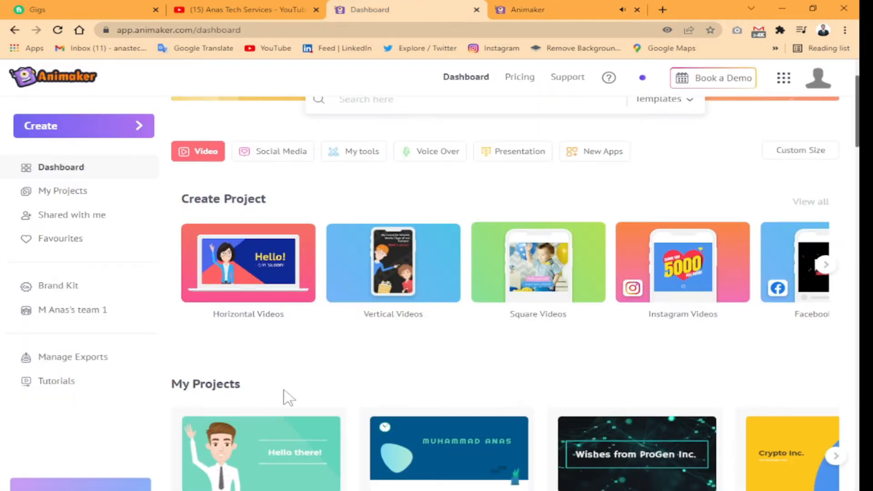
scroll(327, 455, down, 1)
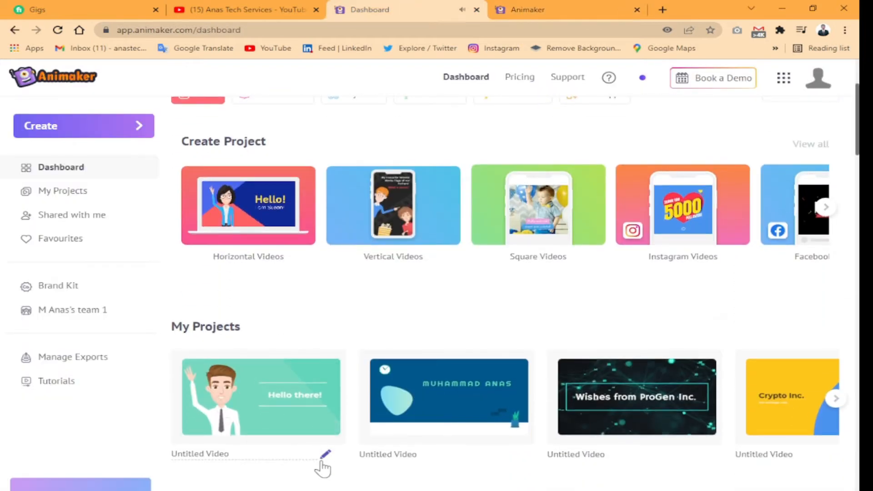
scroll(540, 471, down, 6)
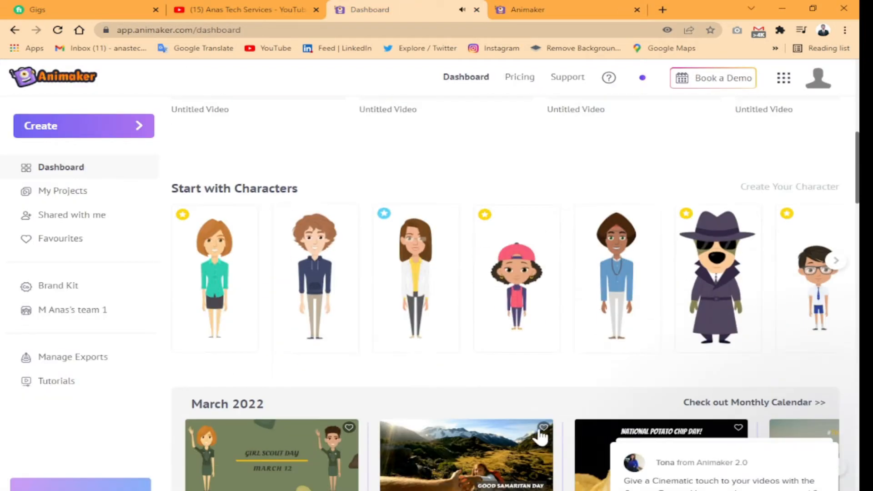
scroll(207, 257, down, 4)
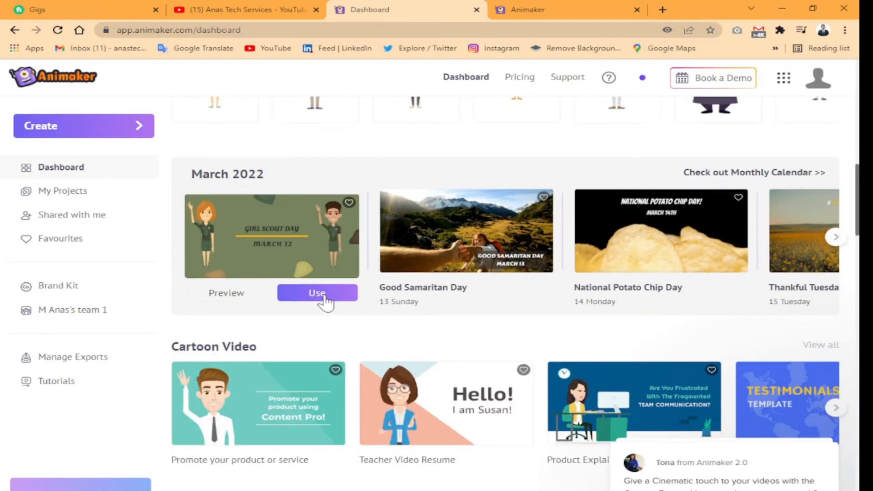
click(226, 293)
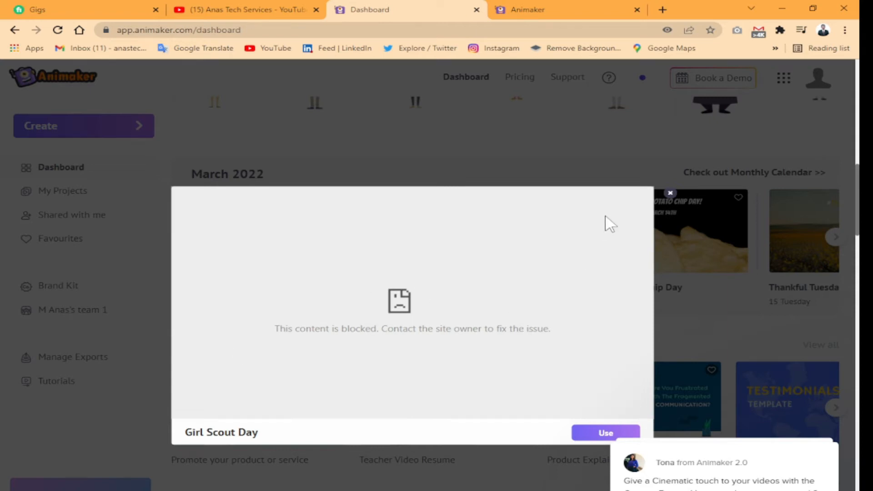
click(670, 193)
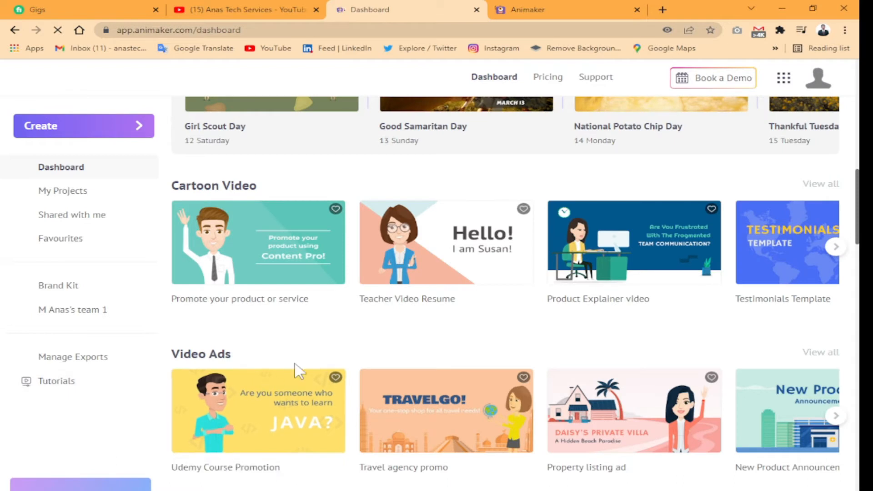
Try to preview the "Promote your product or service" cartoon video template and close the preview
scroll(273, 362, up, 1)
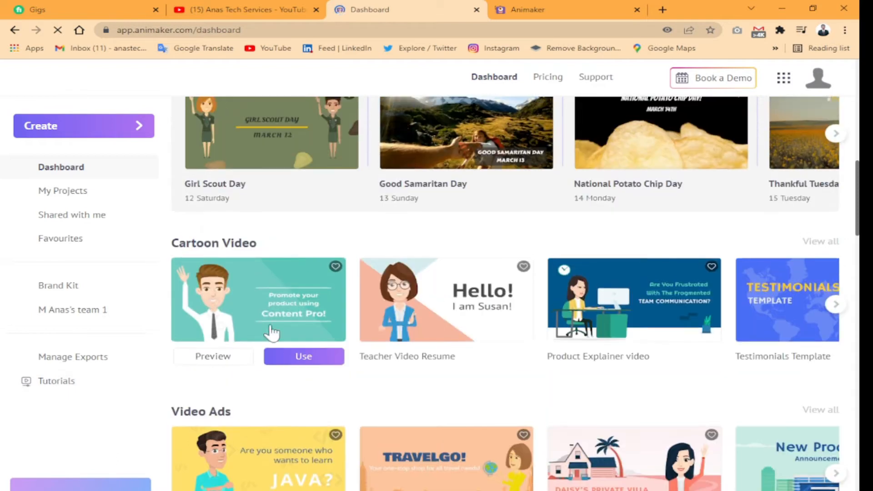
click(213, 357)
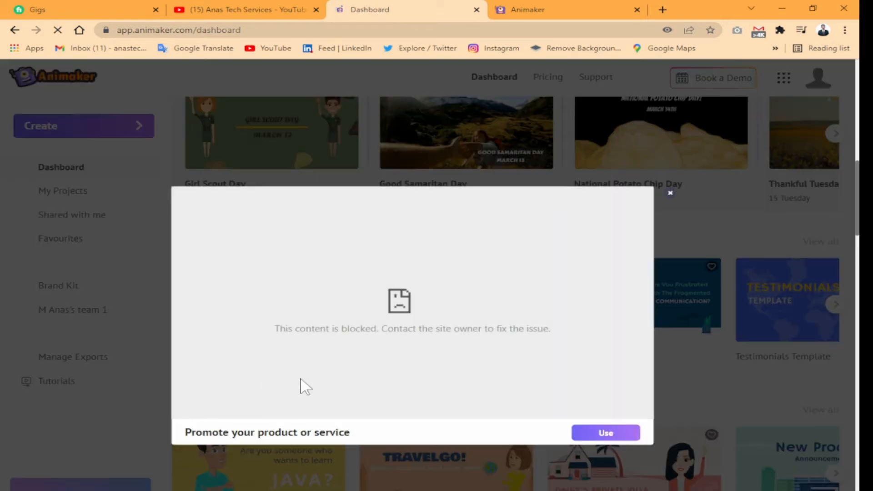
drag(268, 338, 599, 353)
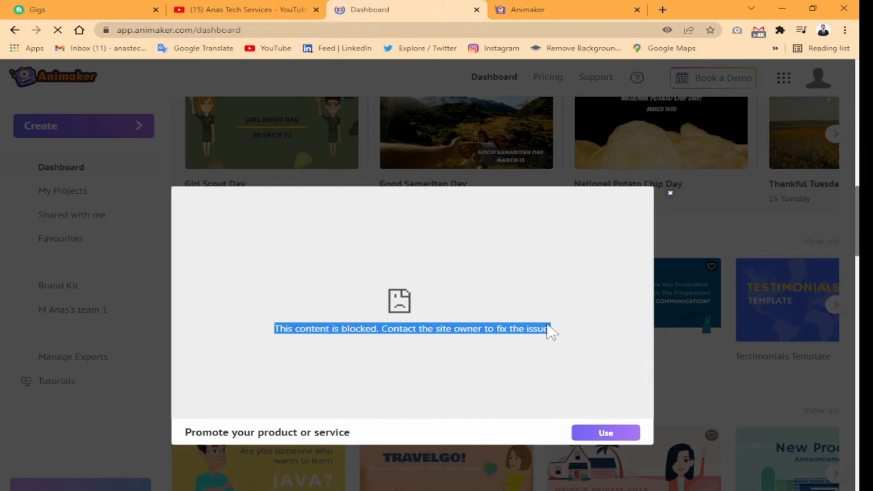
click(670, 192)
Try to preview the "Product Explainer video" cartoon template, close the preview, and start a new project from that template
scroll(600, 347, down, 1)
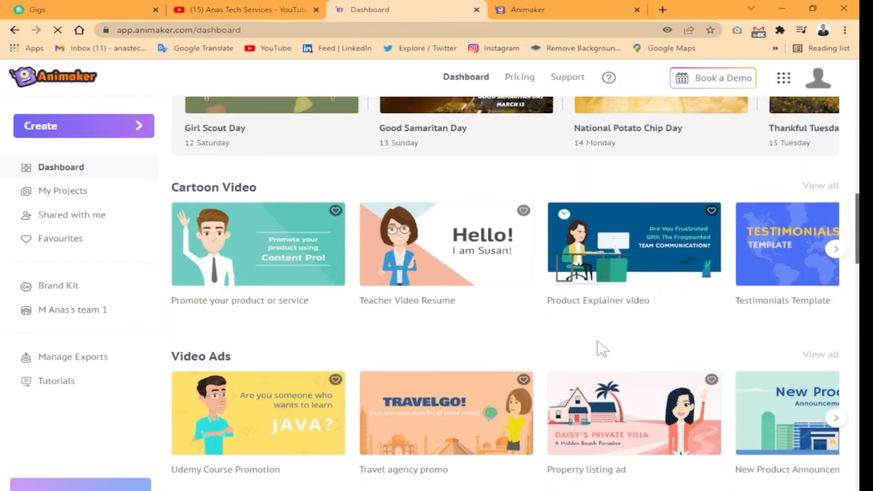
click(586, 298)
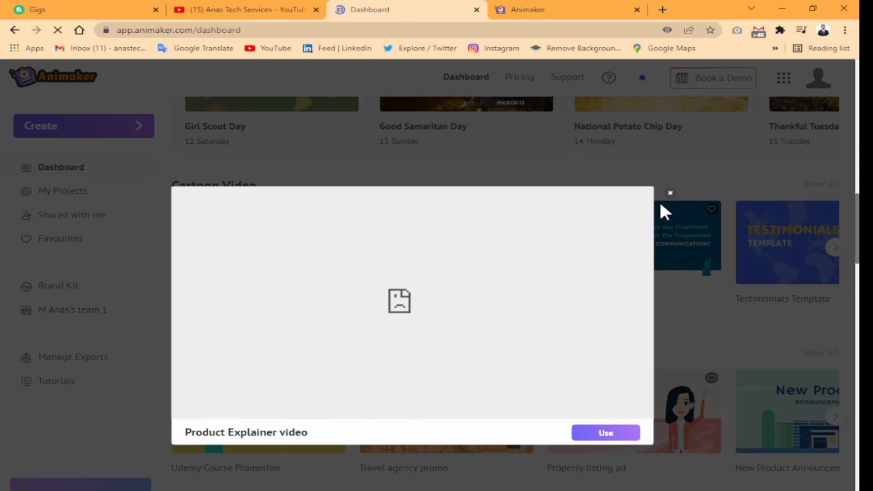
click(670, 195)
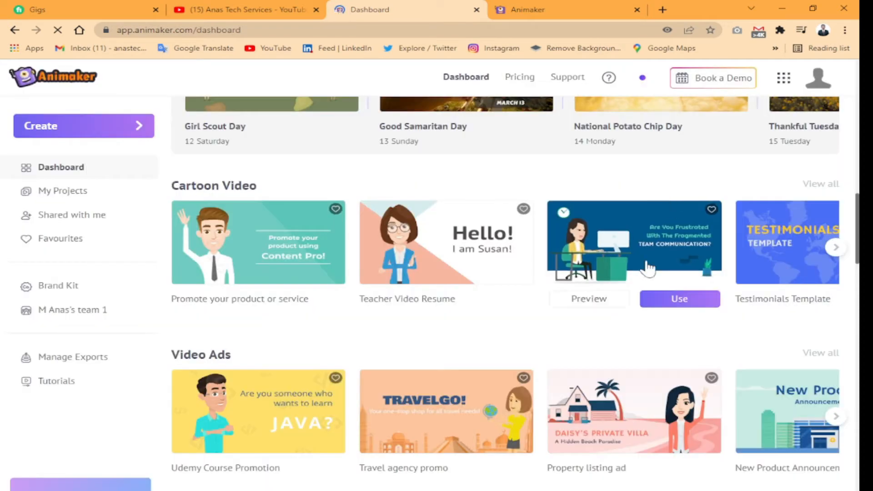
click(685, 298)
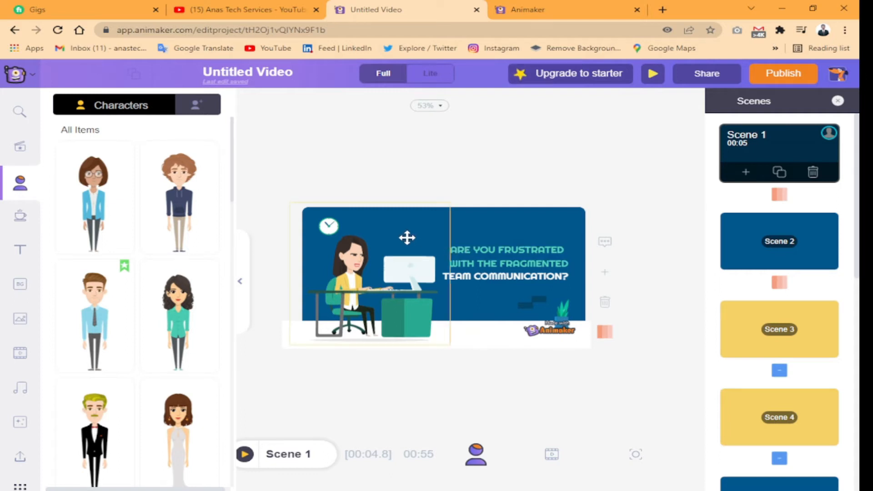
Reduce the browser page zoom to 80% so more of the video editor fits on screen
key(ctrl+plus)
key(ctrl+minus)
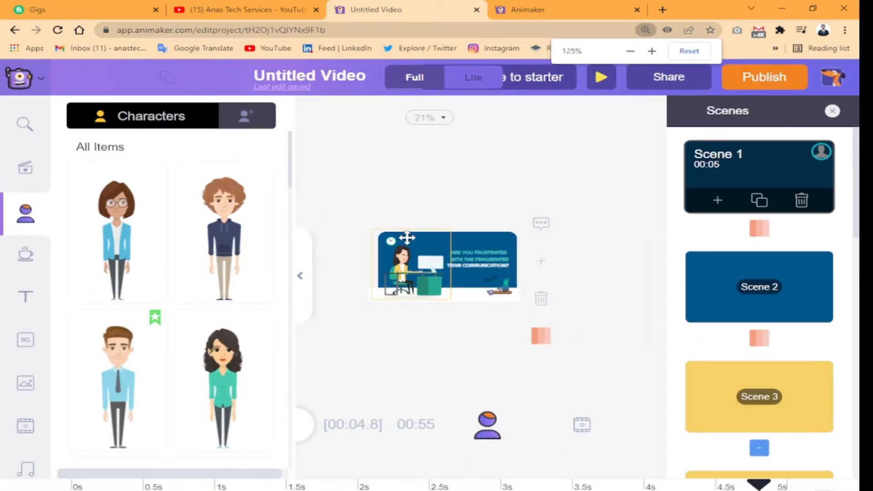
key(ctrl+minus)
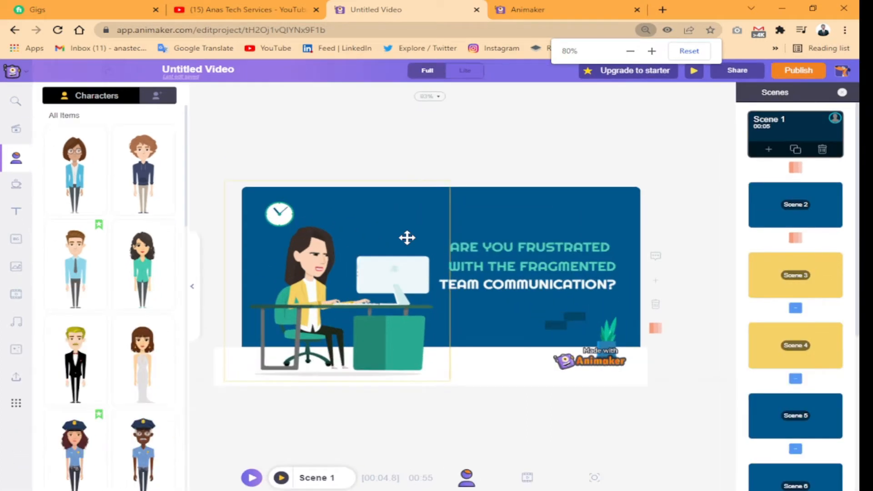
click(407, 238)
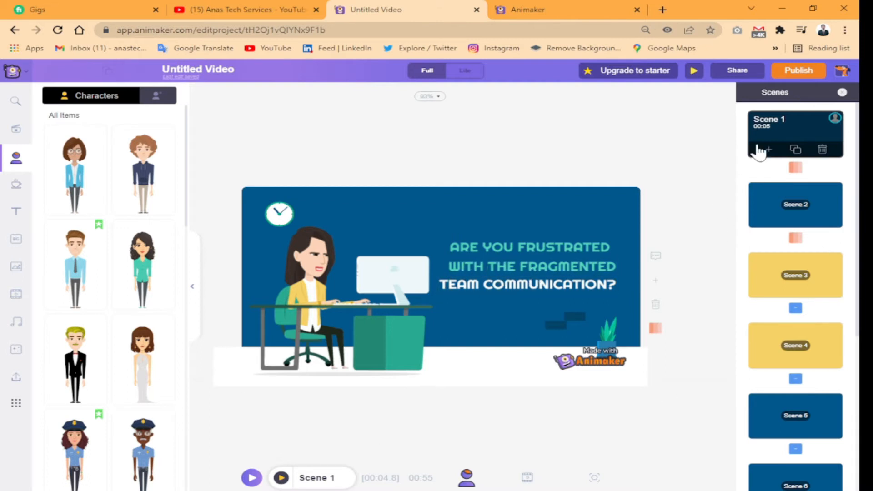
Look through the template's list of scenes, from Scene 1 down to Scene 9
scroll(804, 254, down, 6)
scroll(799, 257, up, 6)
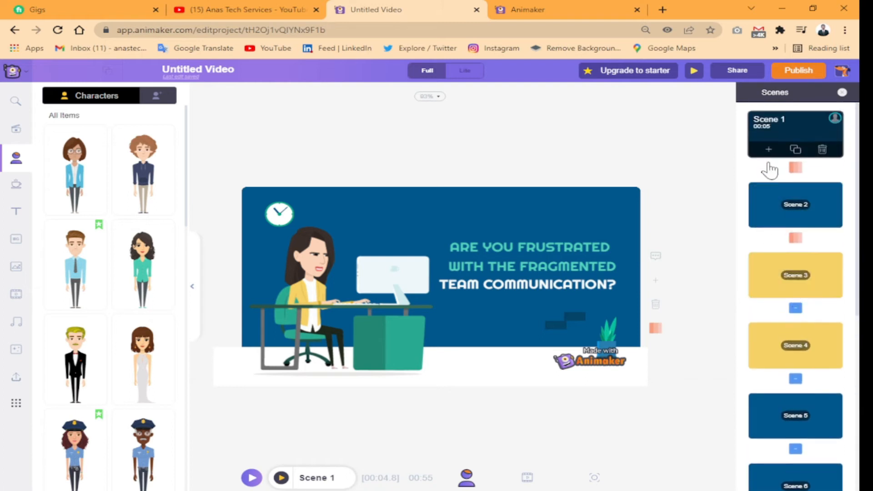
scroll(800, 275, down, 5)
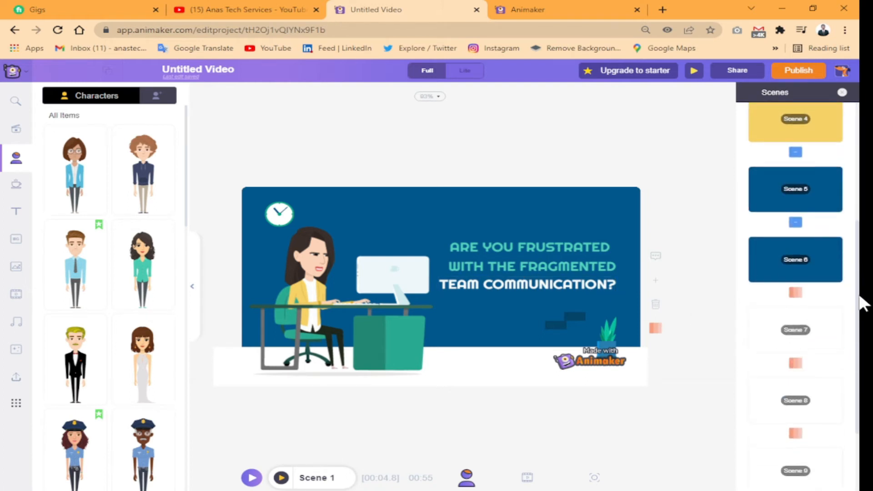
Replace the first two text lines in Scene 1 with "HELLO" and "HOW ARE YOU"
scroll(777, 225, up, 5)
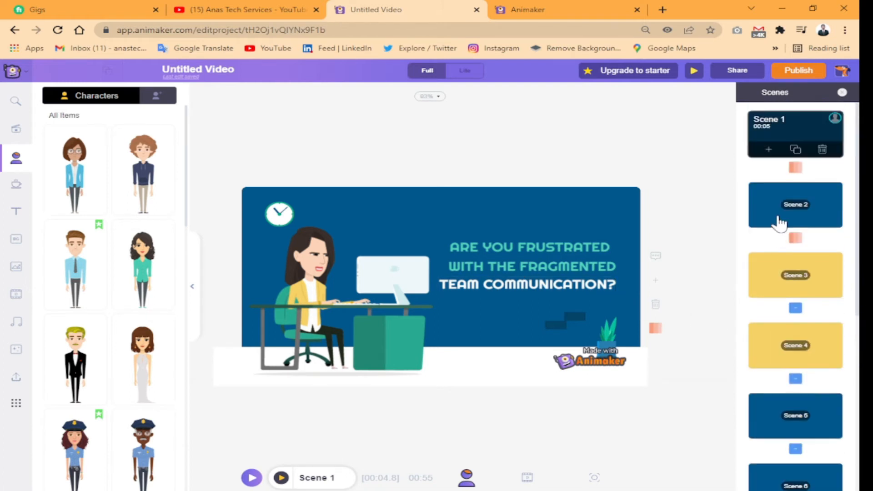
click(517, 250)
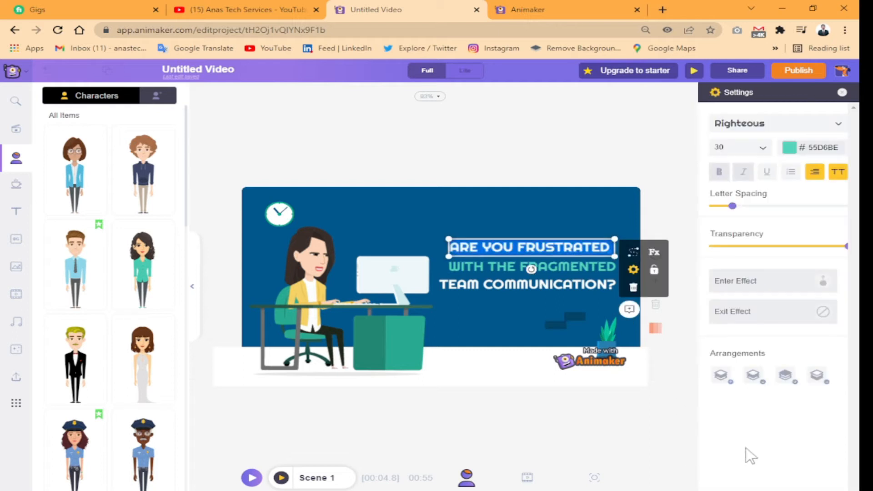
text(HELLO)
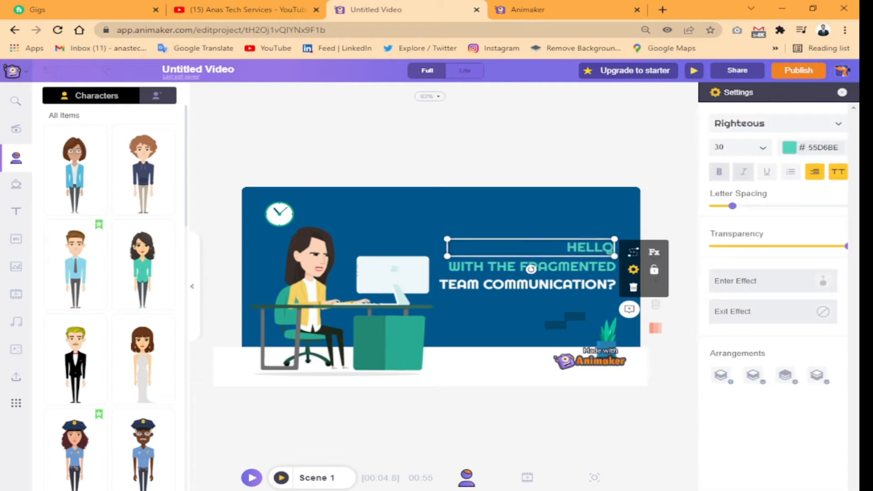
double_click(569, 266)
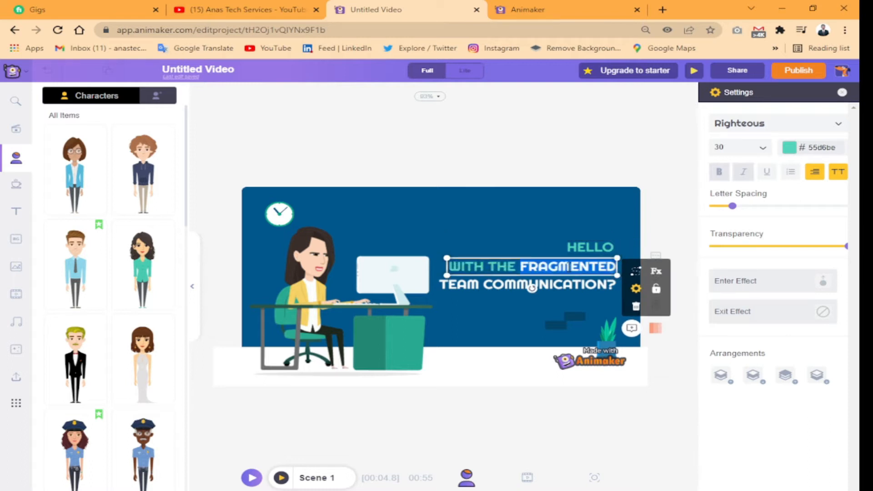
text(HOW A)
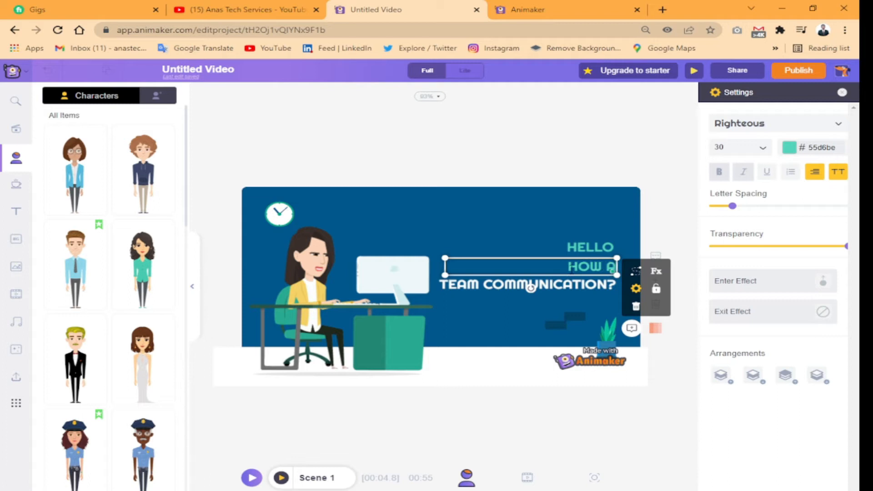
text(RE)
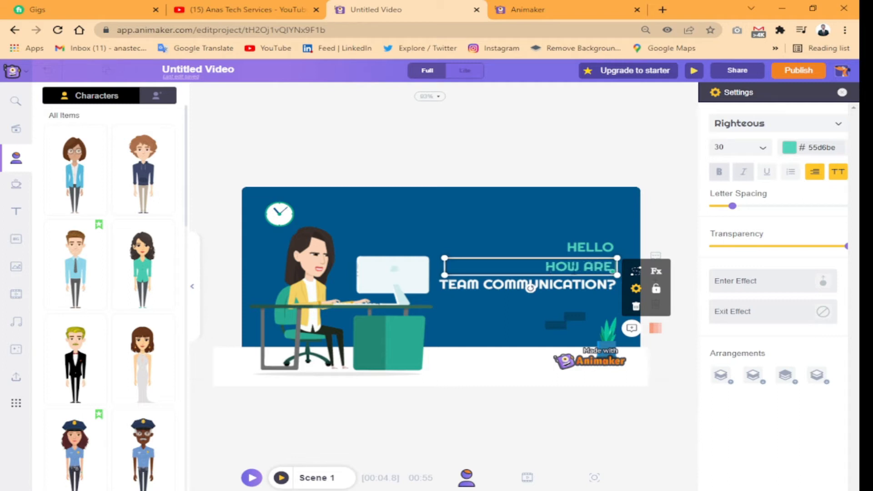
text( YOU)
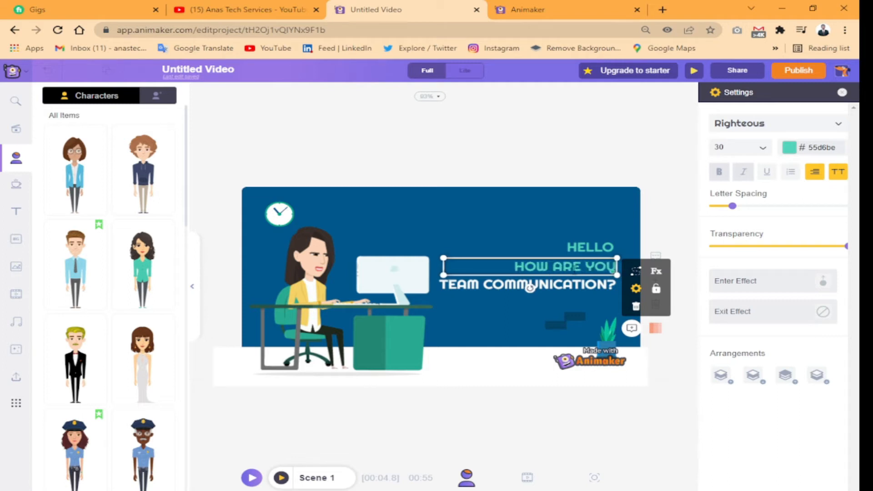
Replace the white "TEAM COMMUNICATION?" line in Scene 1 with the person's name
double_click(571, 287)
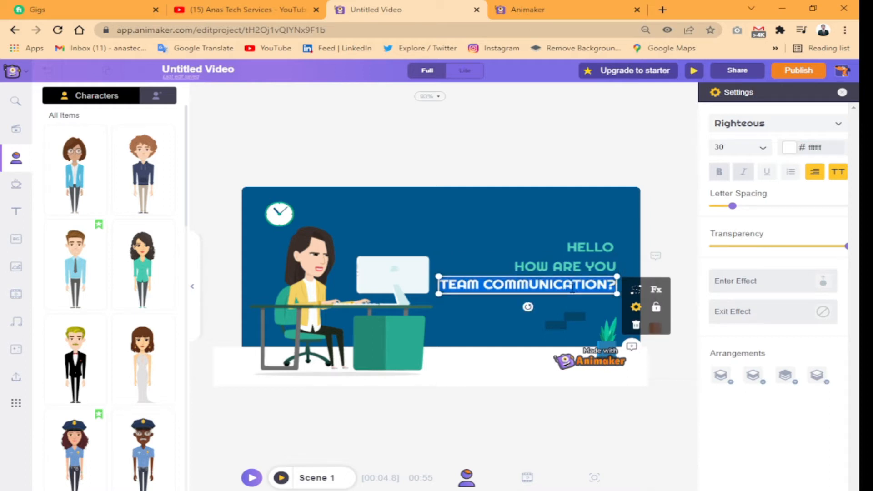
text(MUHAM)
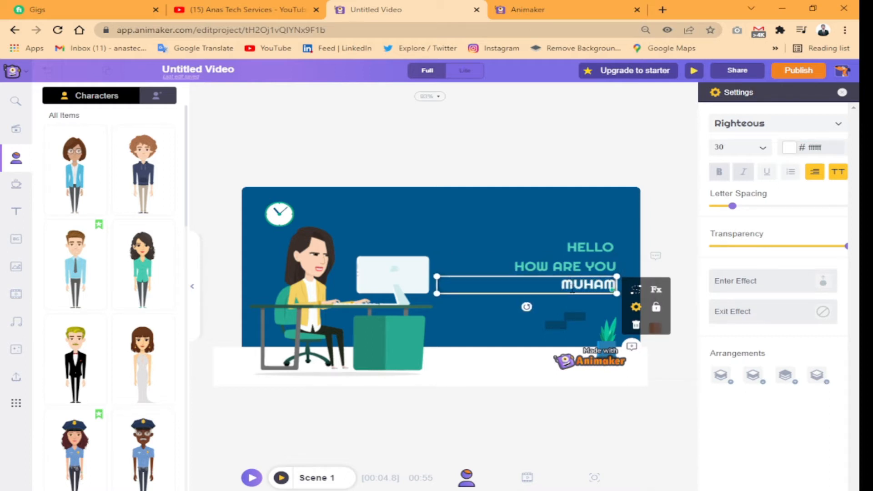
text(MAD ANAS)
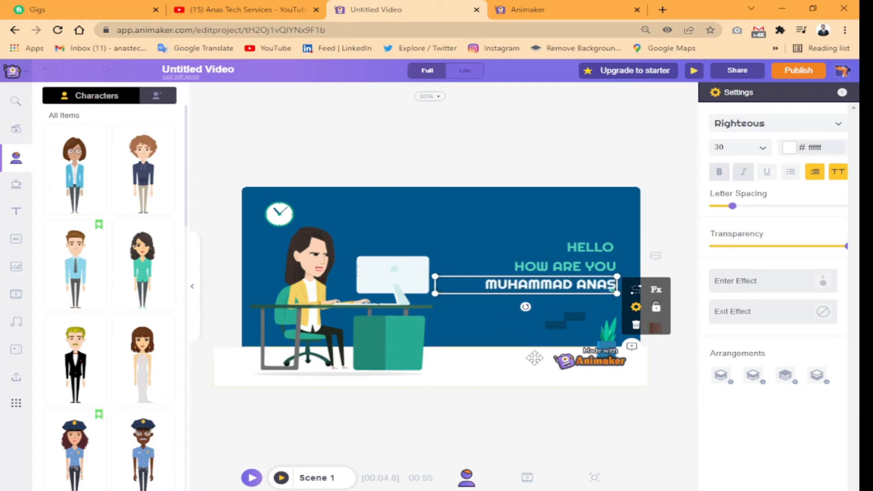
click(437, 230)
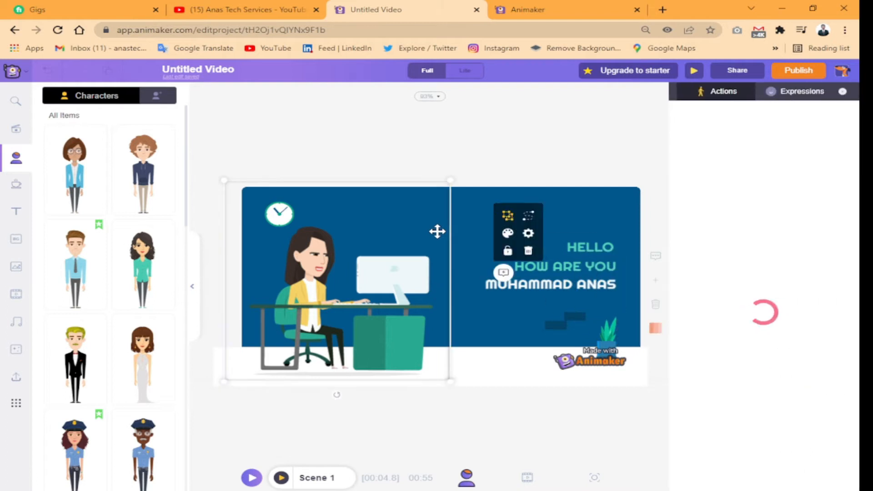
click(578, 228)
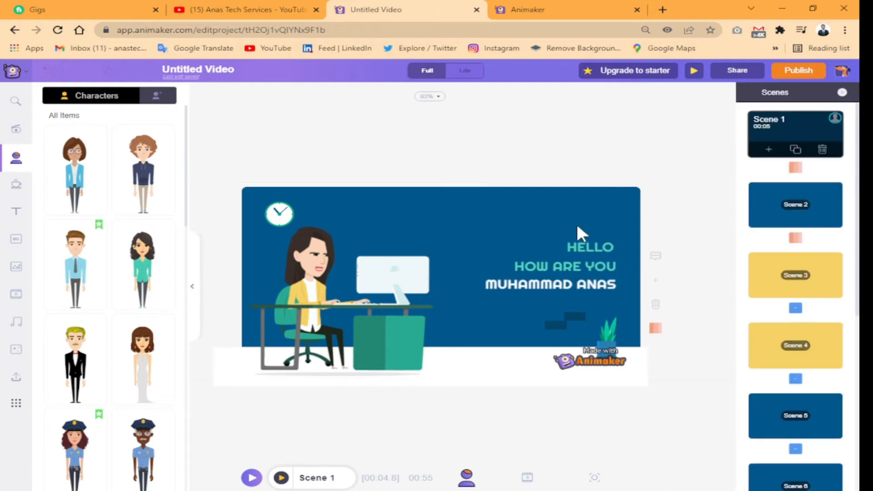
Replace the search bar text in Scene 2 with "Anas Tech Services"
click(777, 200)
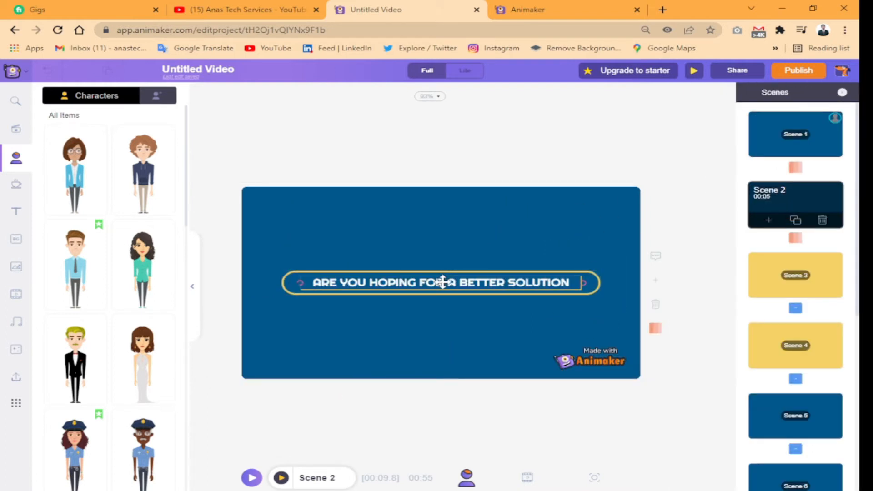
click(397, 285)
double_click(402, 285)
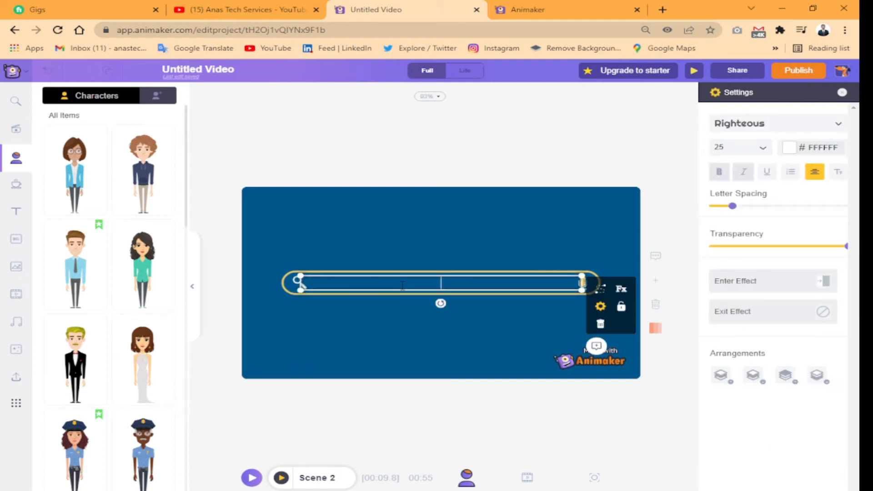
text(Ana)
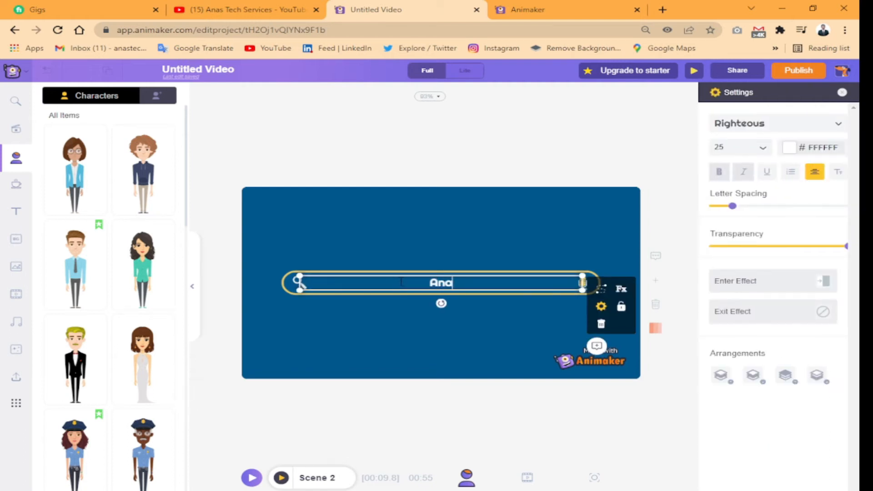
text(s Tec)
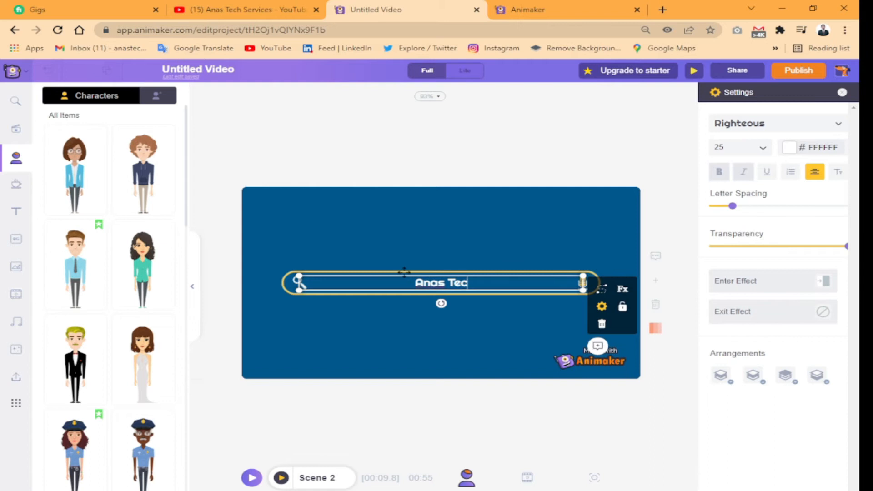
text(h Se)
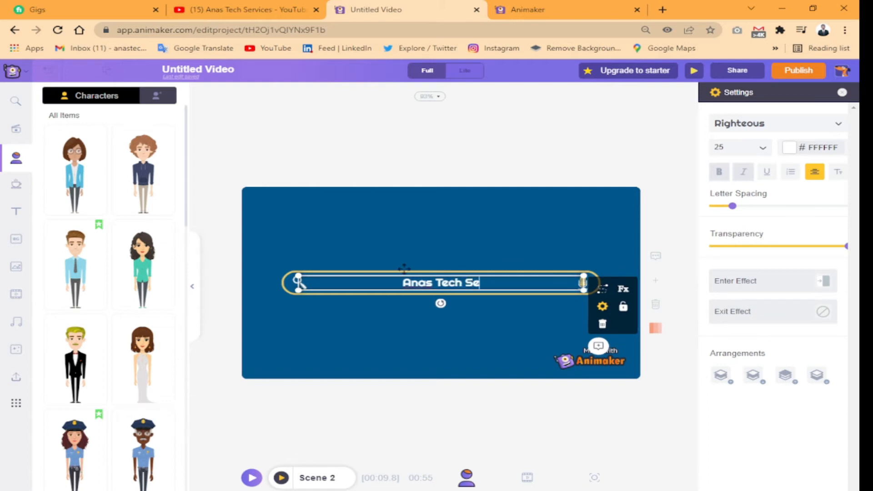
text(rvices)
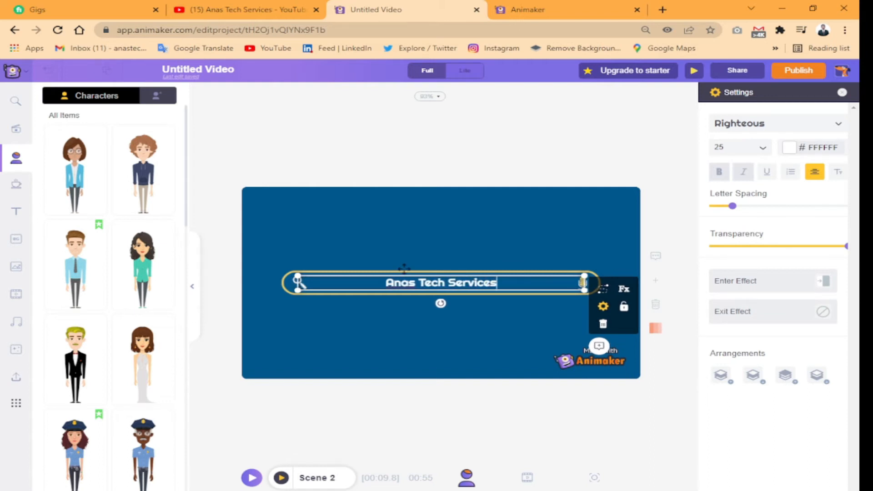
click(495, 245)
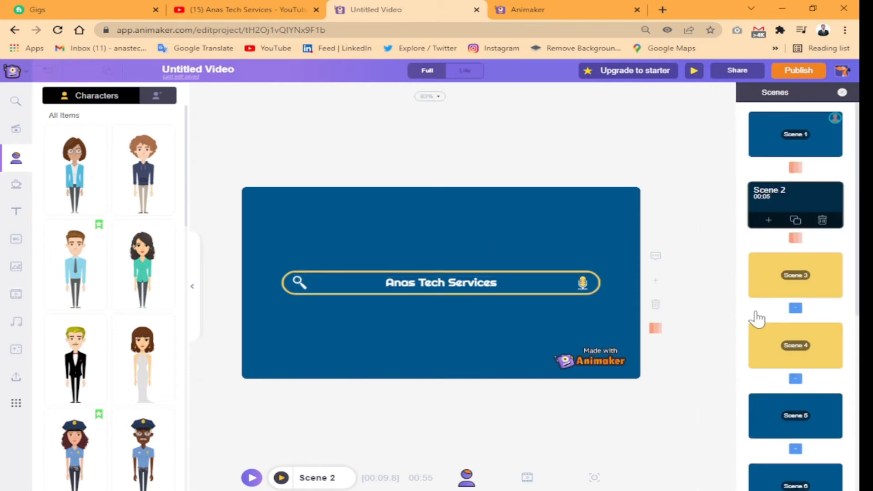
Replace the "DON'T WORRY!" text in Scene 3 with "my youtube channel"
click(786, 291)
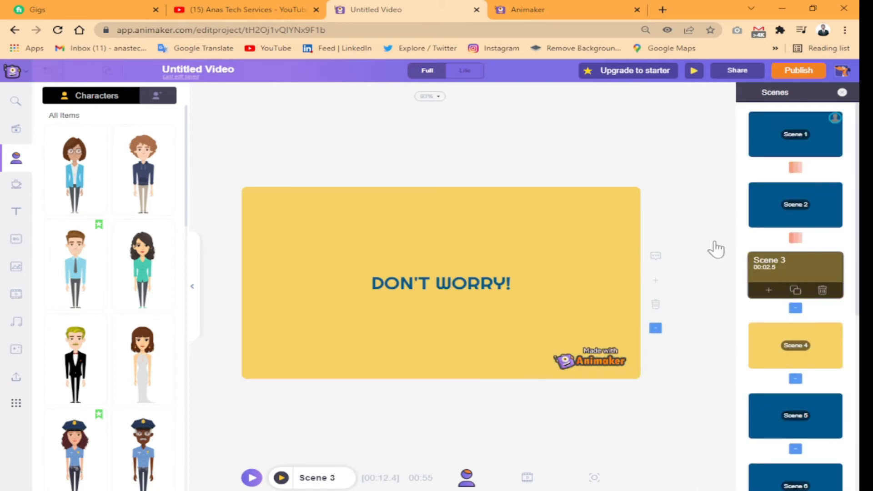
double_click(461, 286)
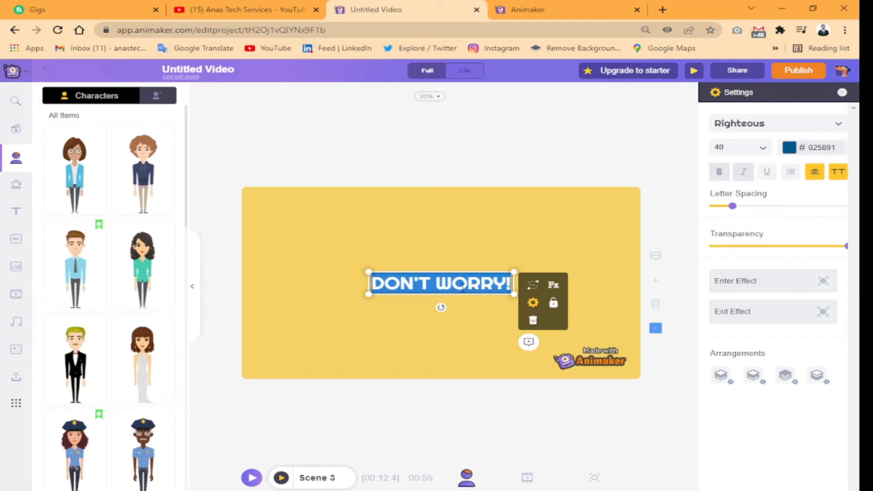
key(BackSpace)
text(my youtube channel)
click(469, 284)
click(468, 311)
click(458, 244)
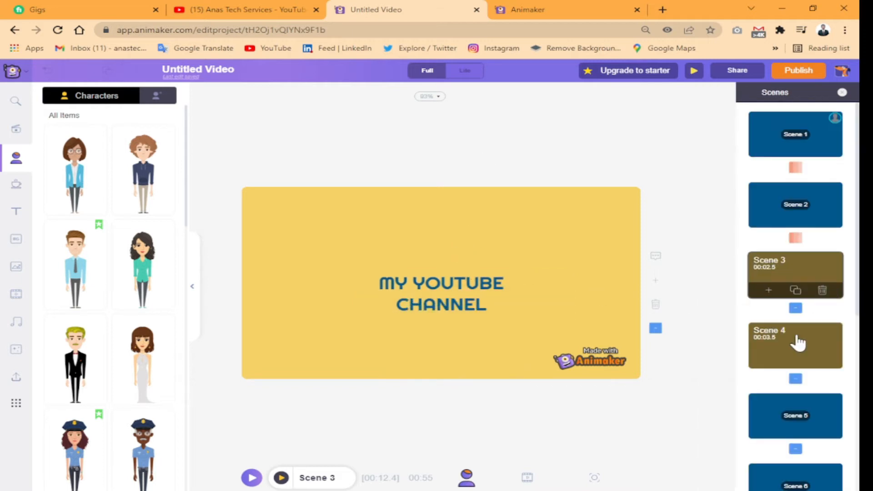
Delete the cloud graphic and clear the "MEET" text in Scene 4
click(794, 346)
click(438, 245)
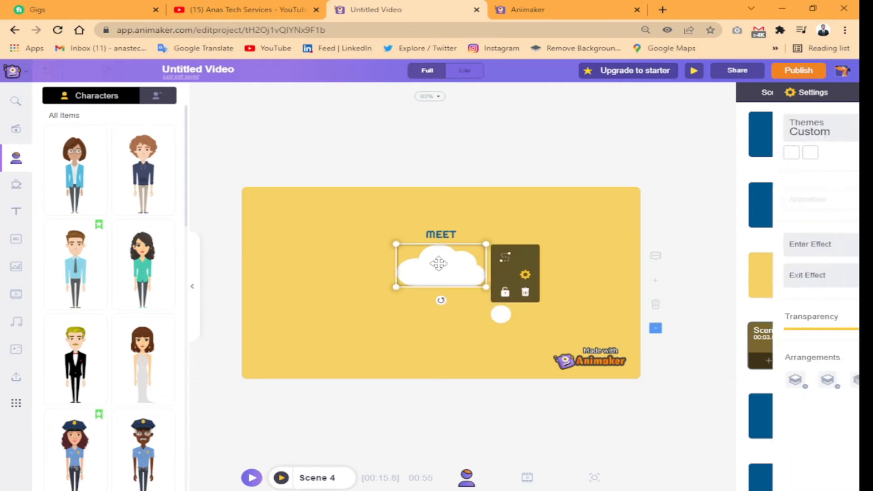
right_click(446, 270)
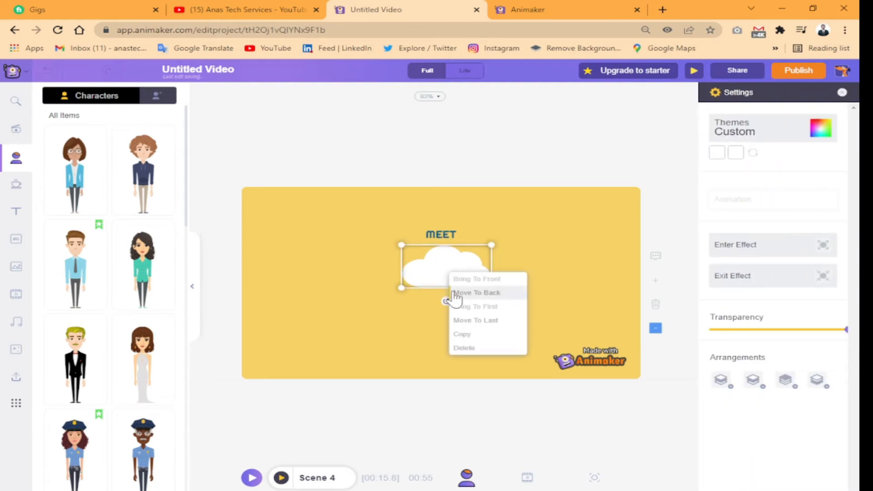
click(470, 348)
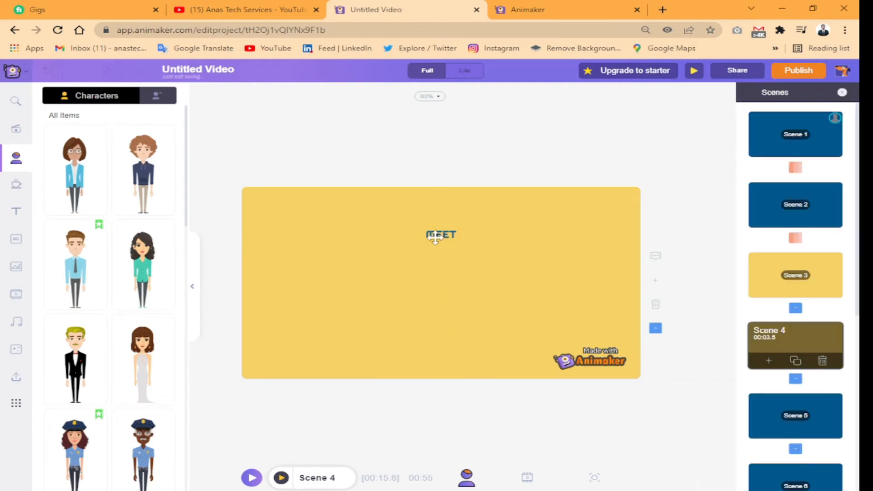
double_click(435, 236)
key(BackSpace)
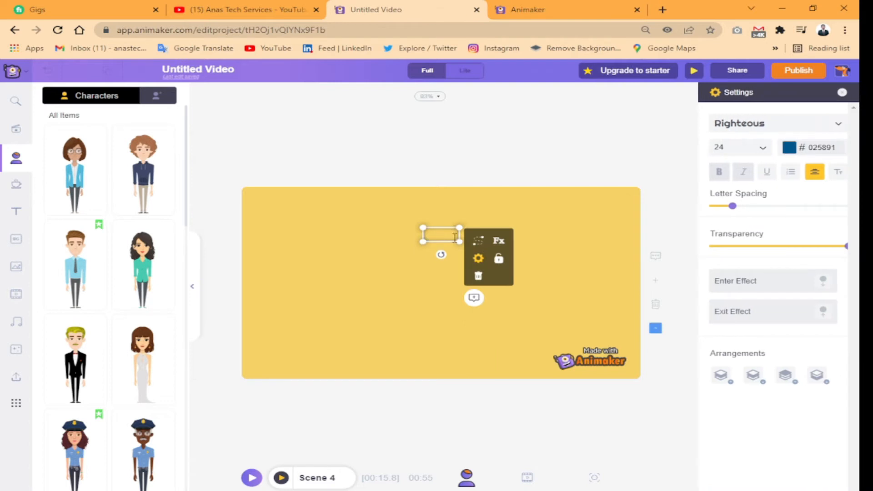
click(426, 292)
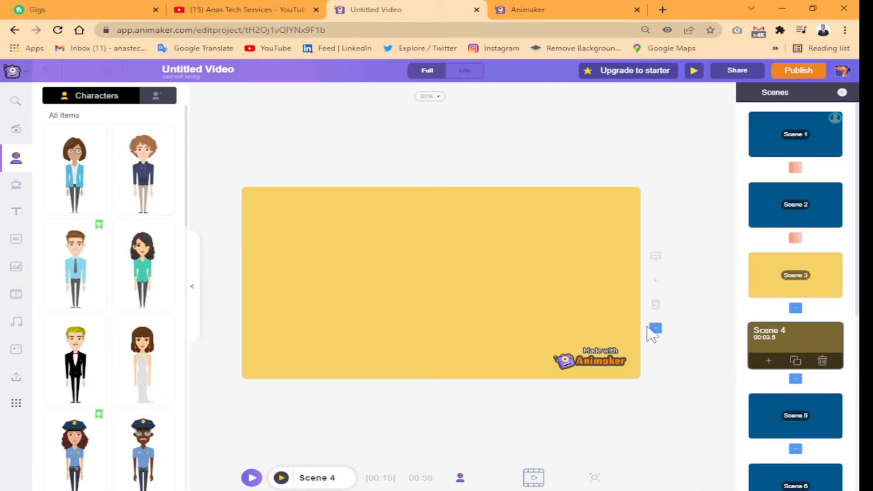
Look through the contents of the later template scenes, including Scene 5, Scene 8 and Scene 10
click(772, 414)
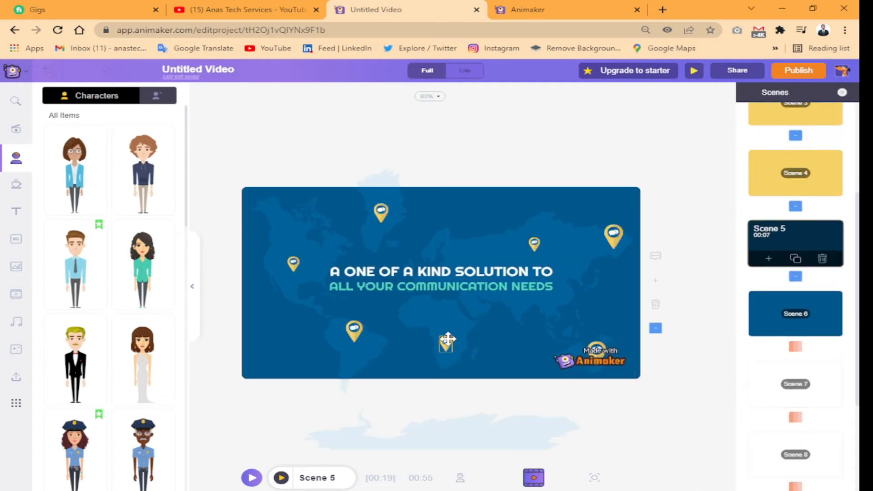
scroll(782, 371, down, 3)
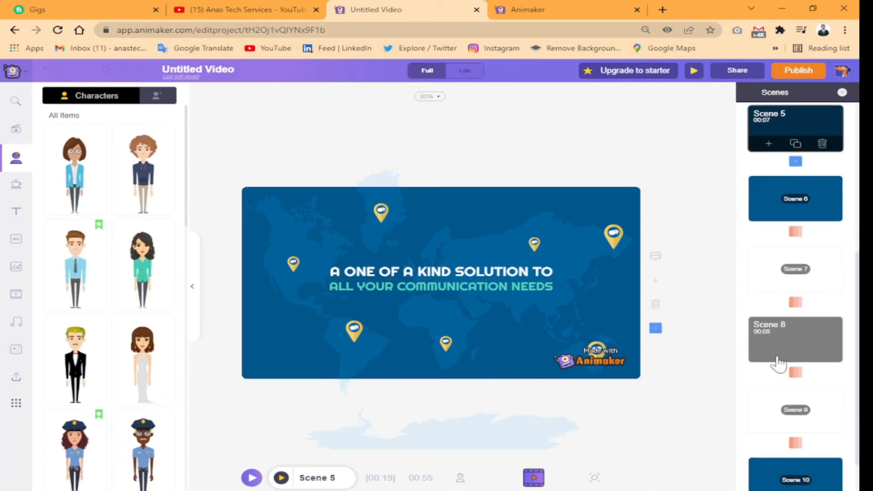
click(778, 363)
scroll(773, 377, down, 2)
click(773, 384)
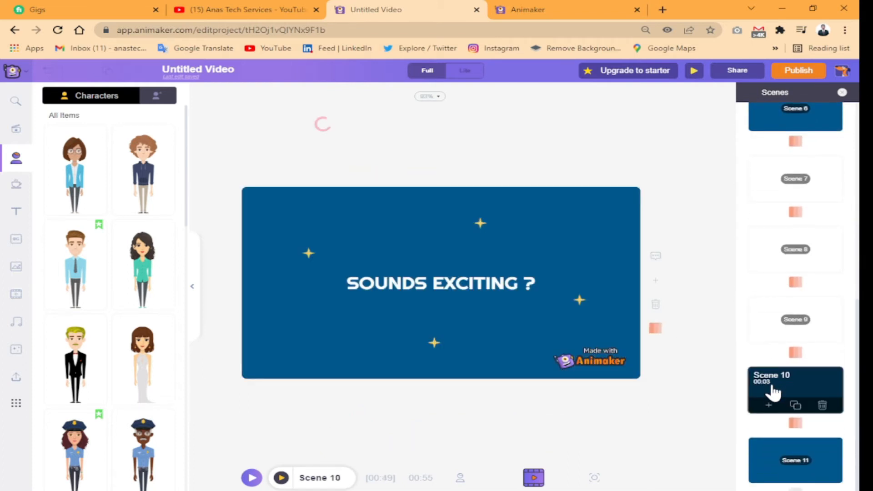
Apply the Arc L to R smart move to the "GOTEAM" title in Scene 11 and place the title over the computer monitor
click(757, 448)
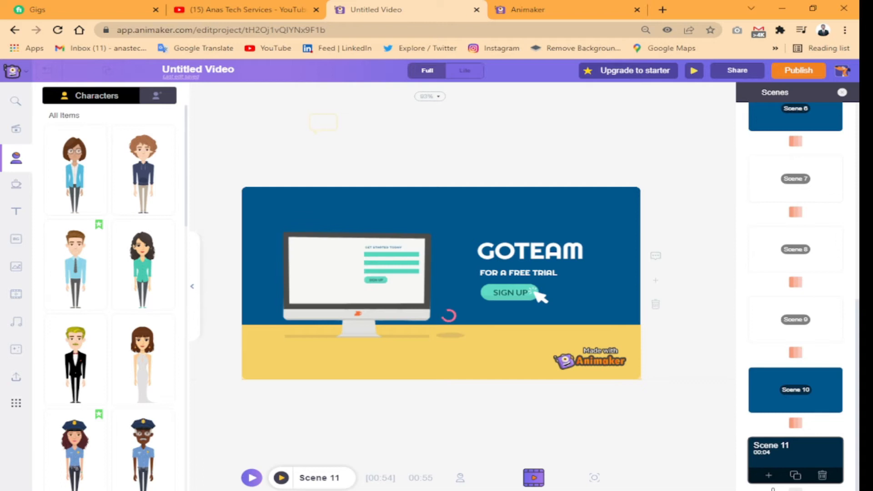
click(539, 296)
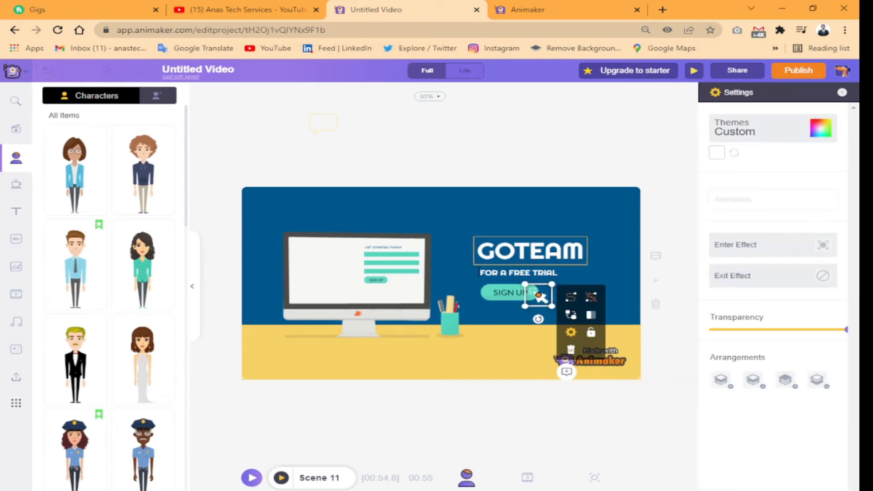
click(482, 254)
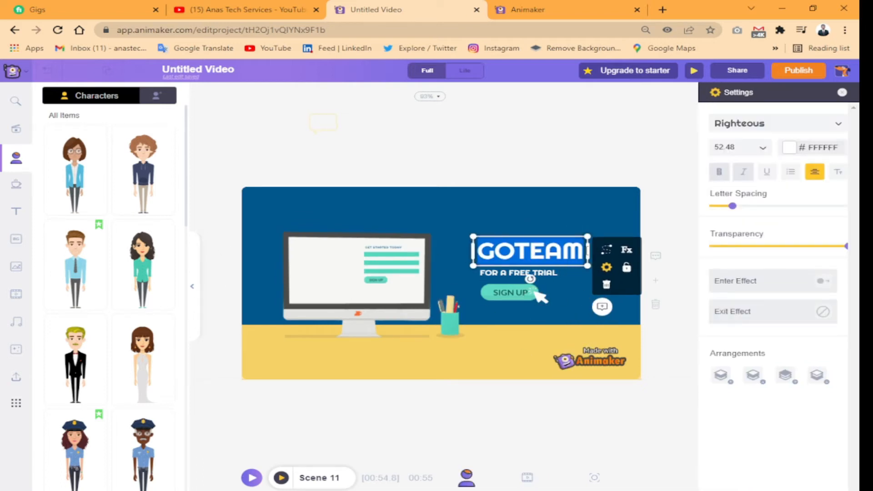
click(607, 250)
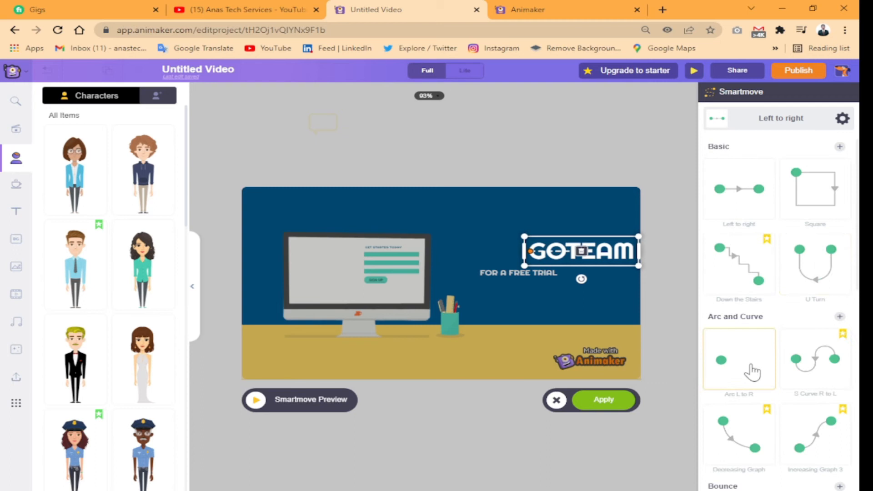
click(746, 361)
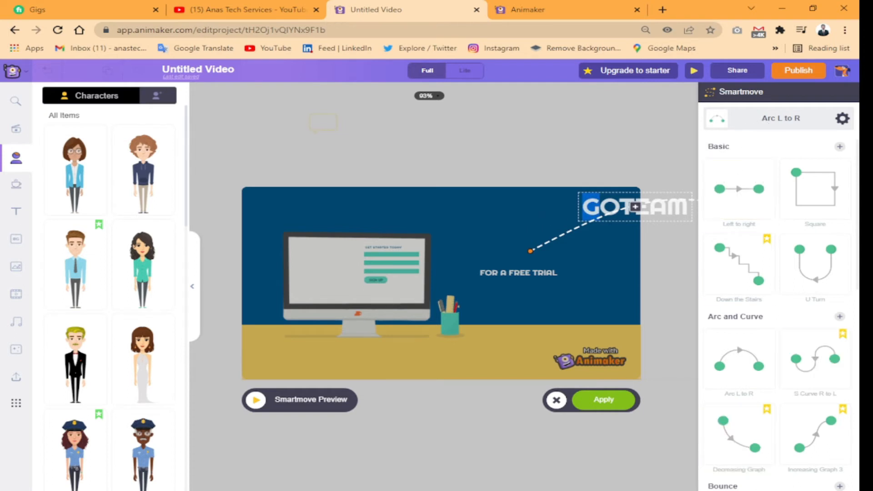
click(606, 401)
drag(526, 256, 339, 295)
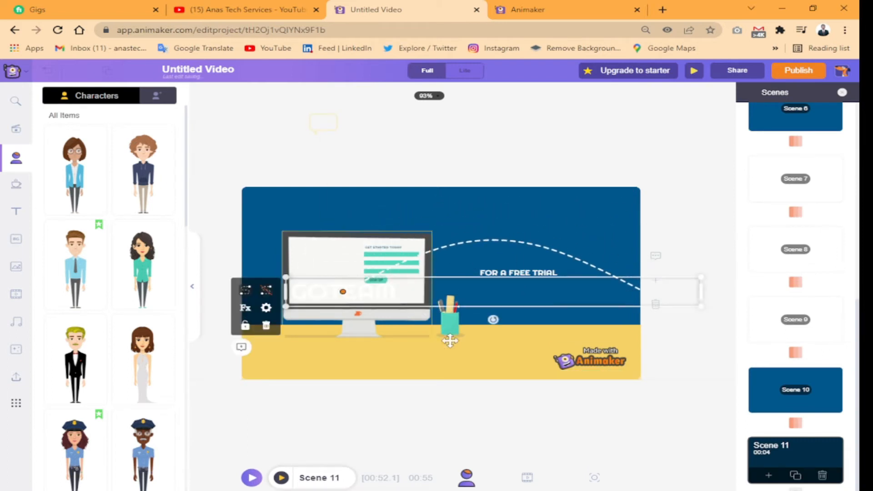
key(space)
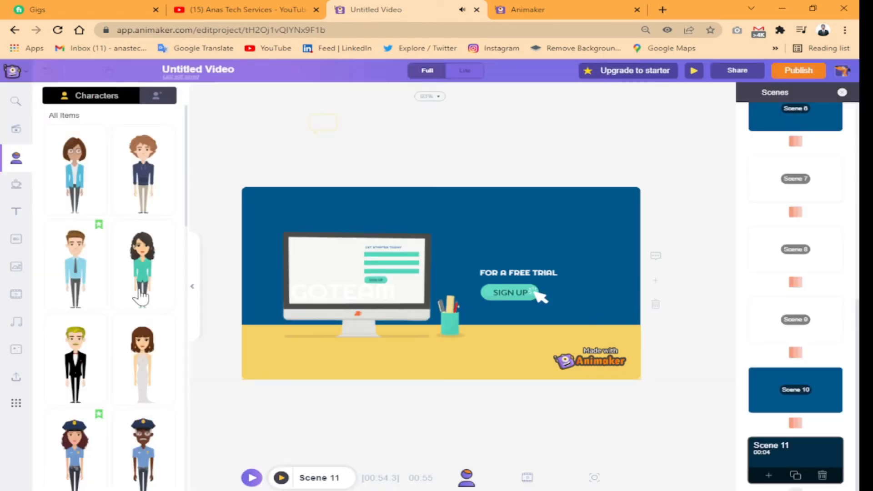
Add the dark-haired woman in the green shirt to Scene 11, enlarged and placed in front of the sign-up text
click(138, 270)
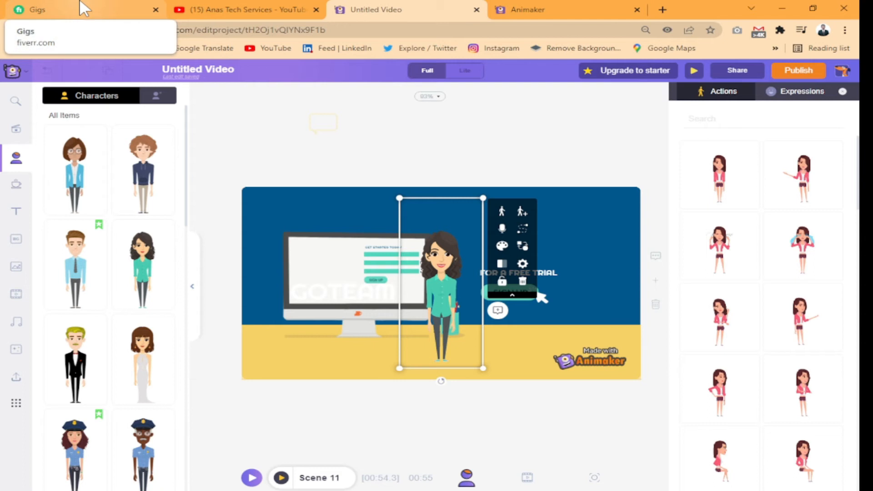
drag(477, 287, 528, 287)
drag(491, 192, 474, 207)
drag(528, 235, 511, 249)
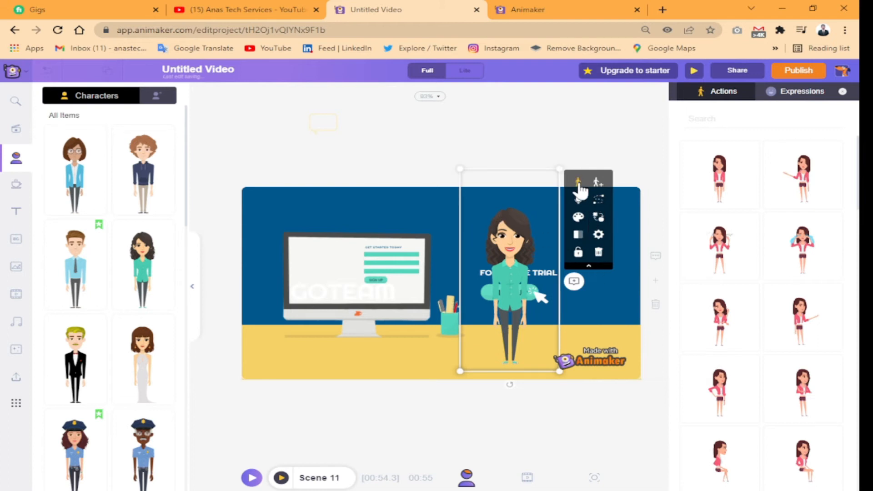
Try several actions on the woman character in Scene 11 and give her a standing pose with one hand held out in front
click(706, 328)
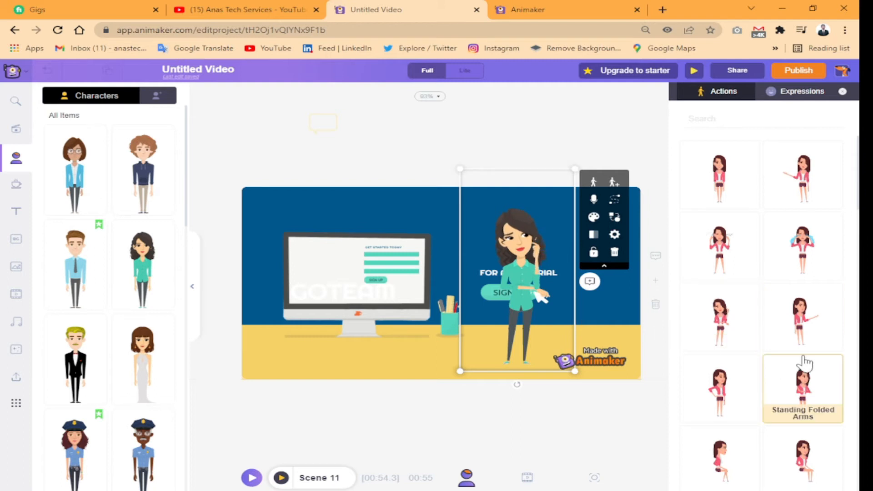
click(803, 336)
scroll(800, 409, down, 3)
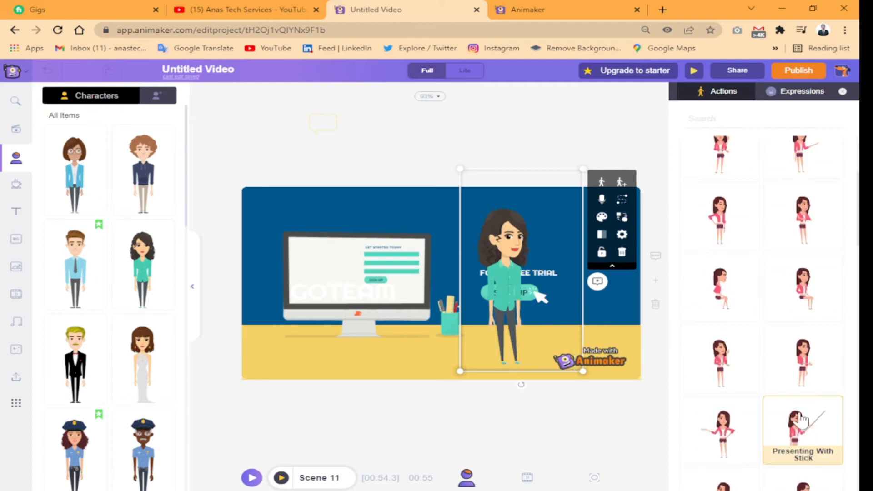
click(799, 379)
scroll(122, 364, down, 1)
scroll(121, 364, down, 10)
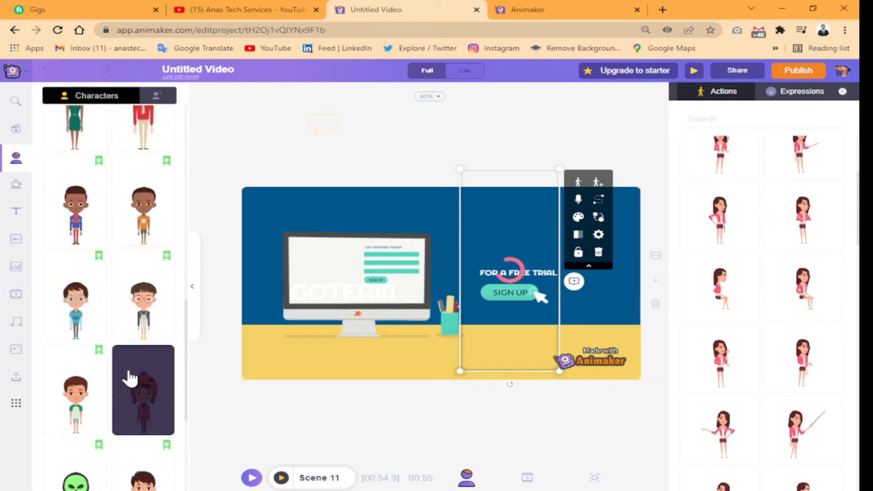
scroll(86, 409, up, 10)
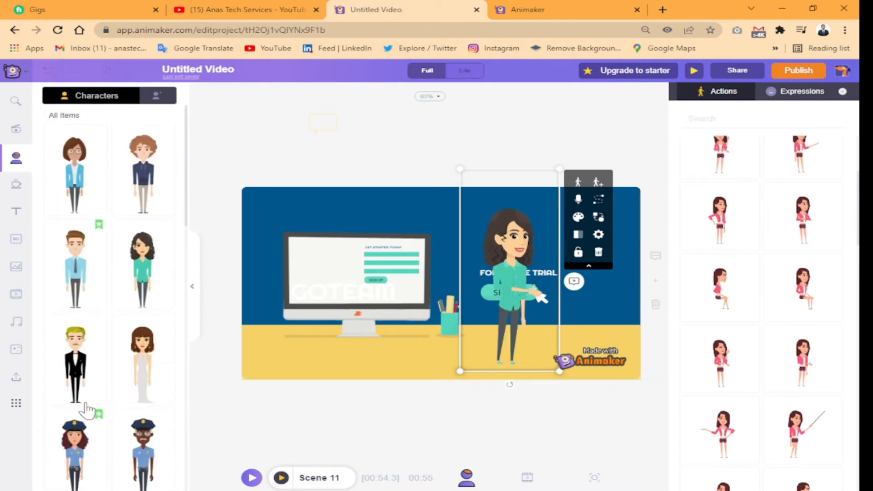
key(space)
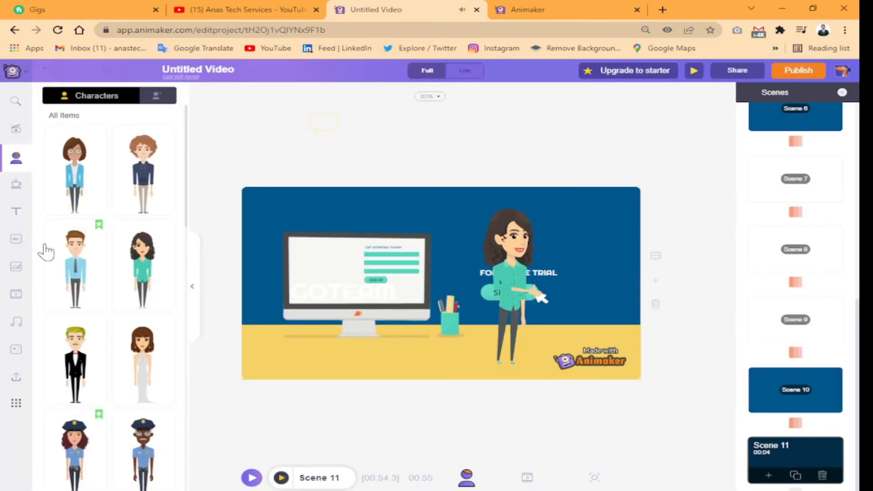
Look through the text styles, music tracks, effects, video templates and asset search, with Scene 9 open
click(16, 212)
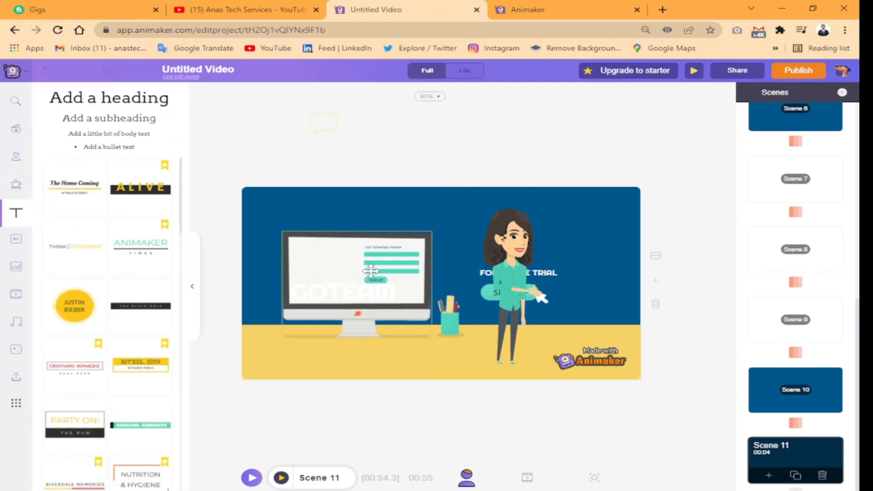
click(779, 309)
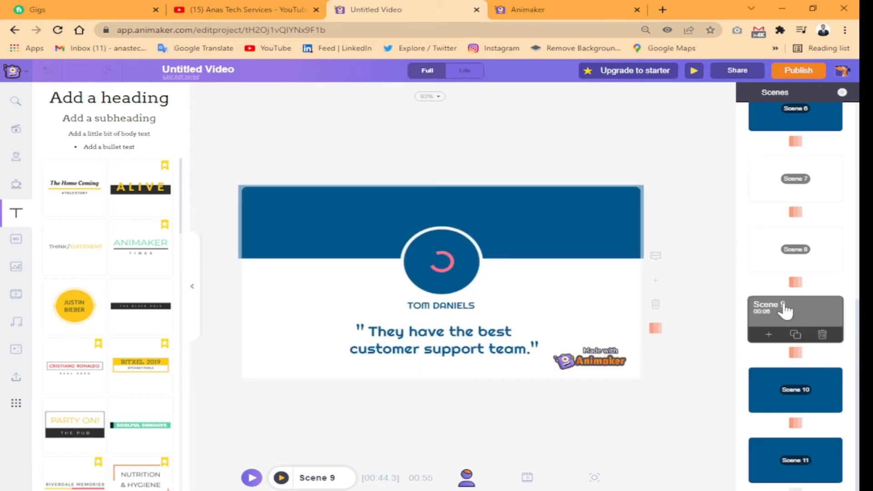
scroll(113, 323, down, 4)
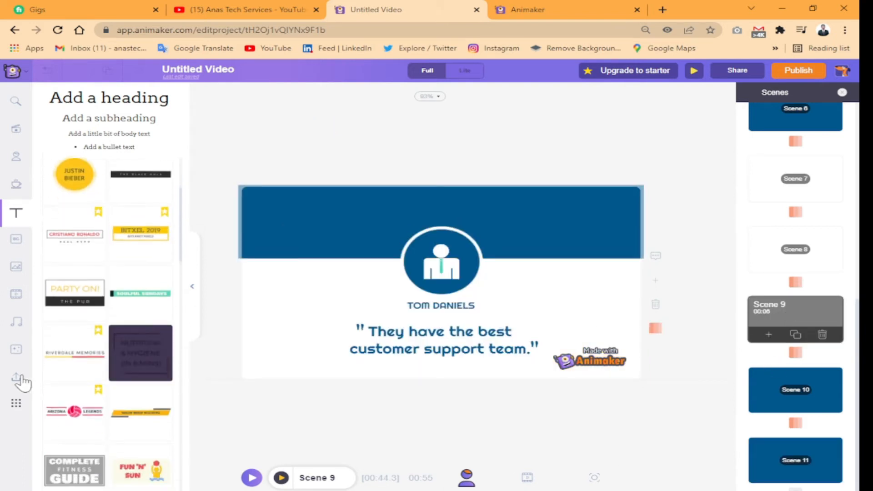
click(16, 321)
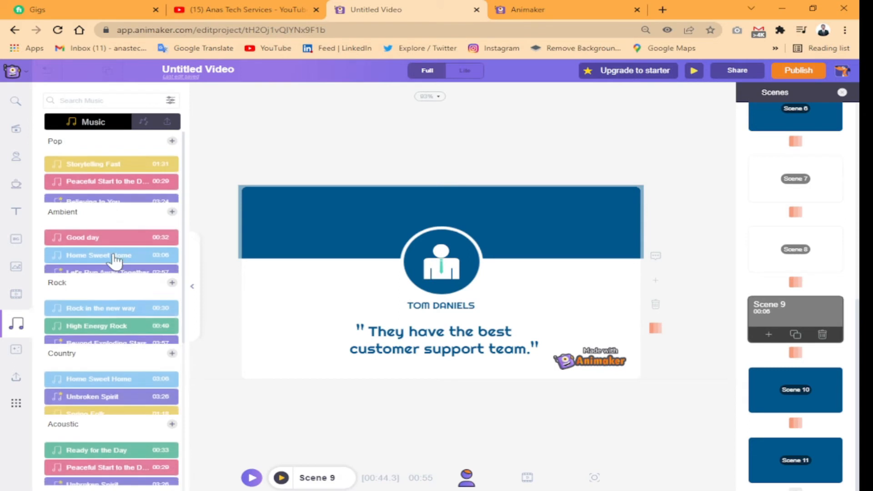
click(15, 356)
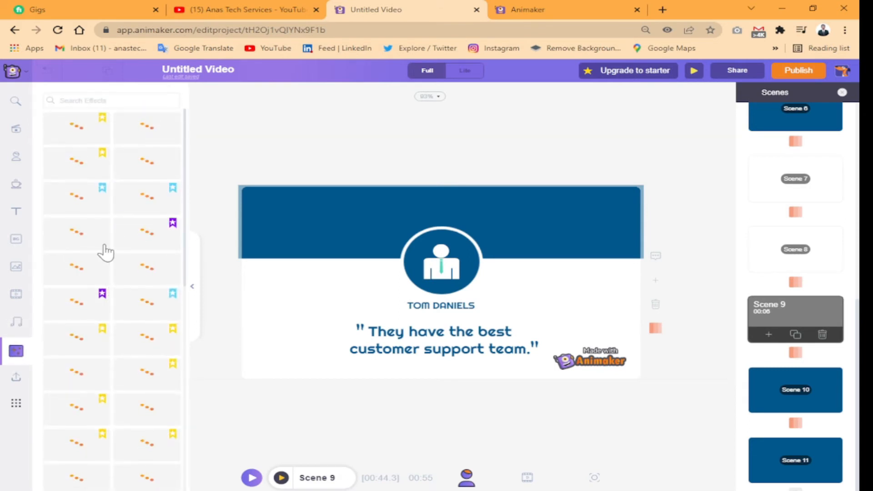
mouse_move(131, 388)
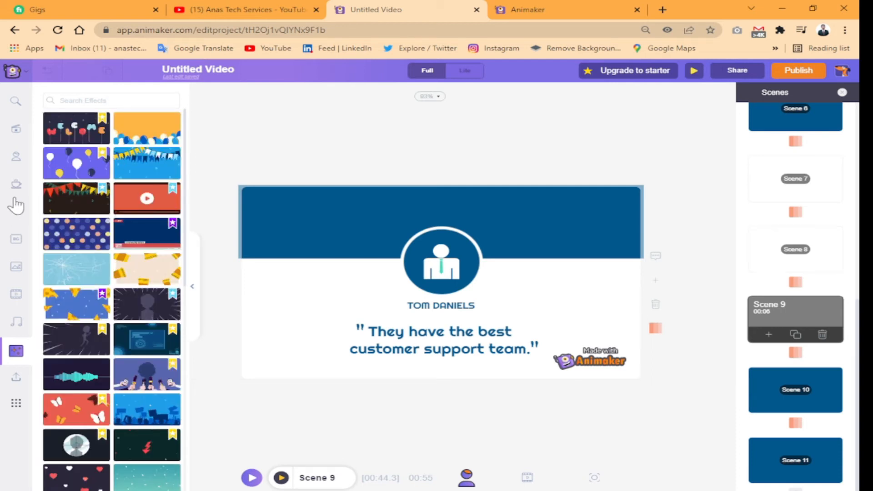
click(15, 130)
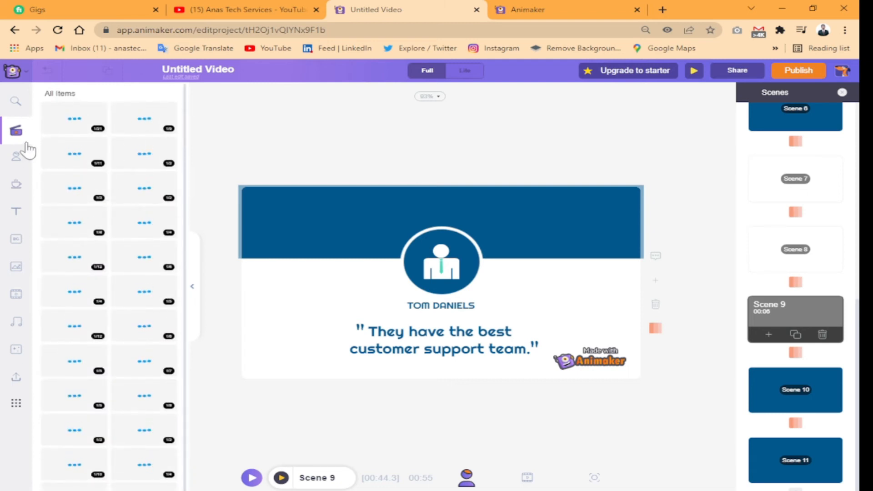
click(16, 104)
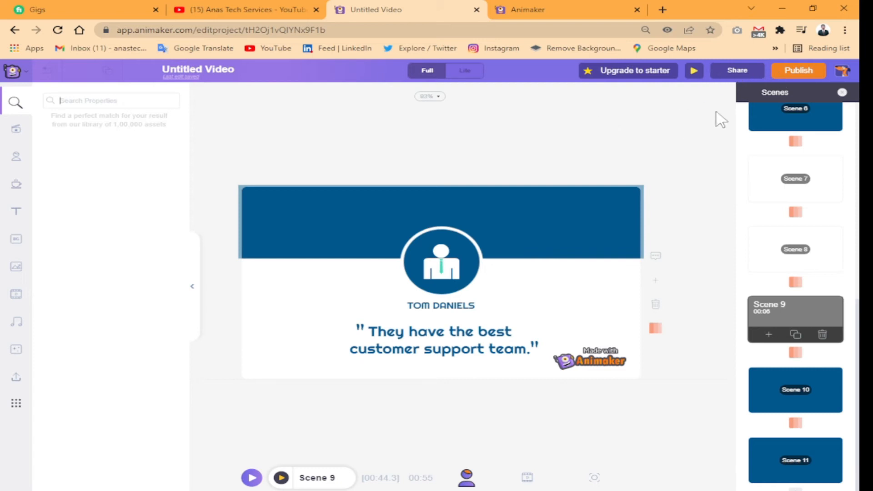
Export the project as a downloadable video in HD 720p with file type mp4
click(739, 71)
click(794, 71)
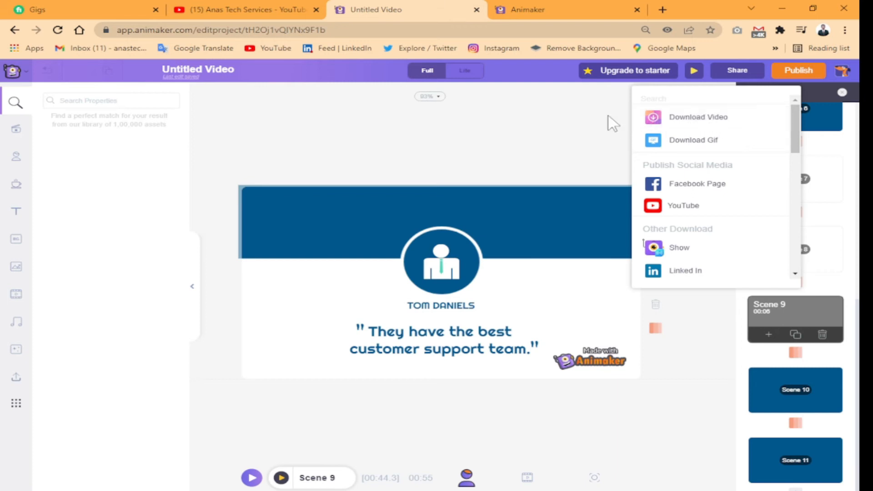
click(744, 125)
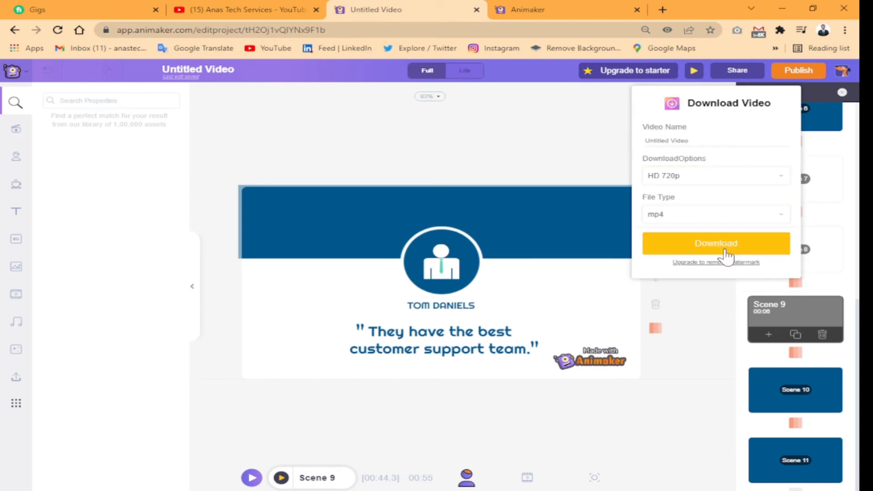
click(731, 178)
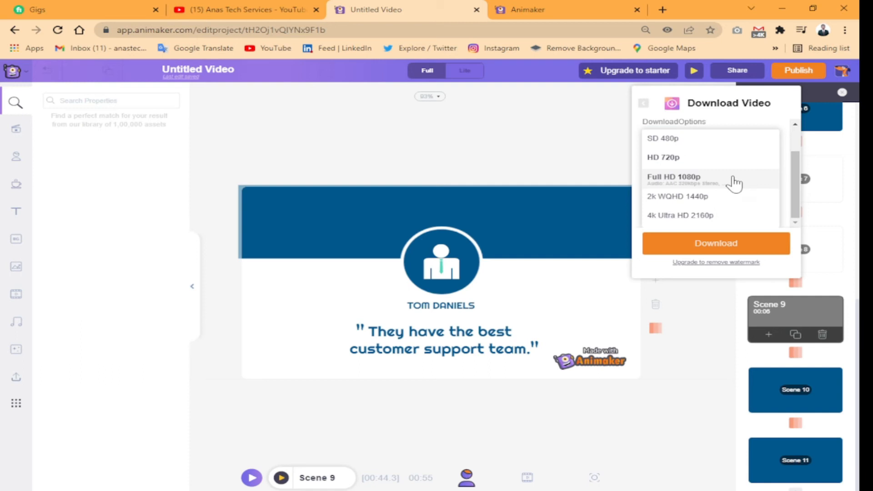
click(734, 161)
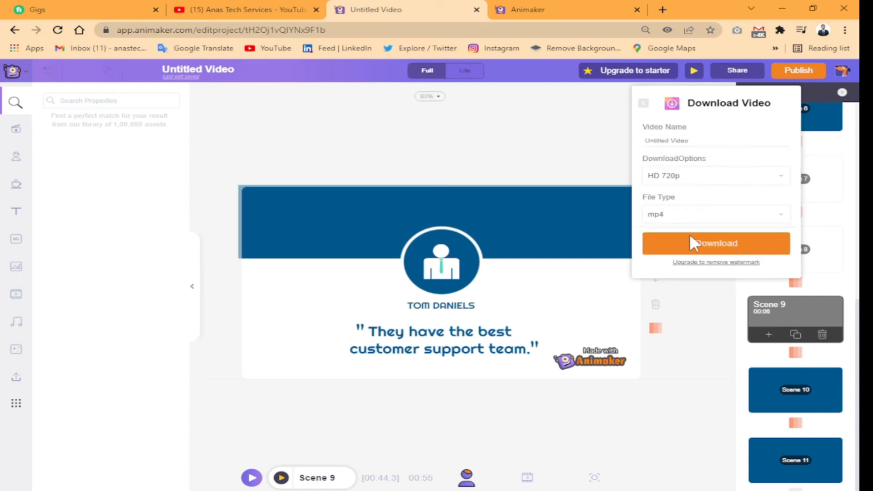
click(735, 233)
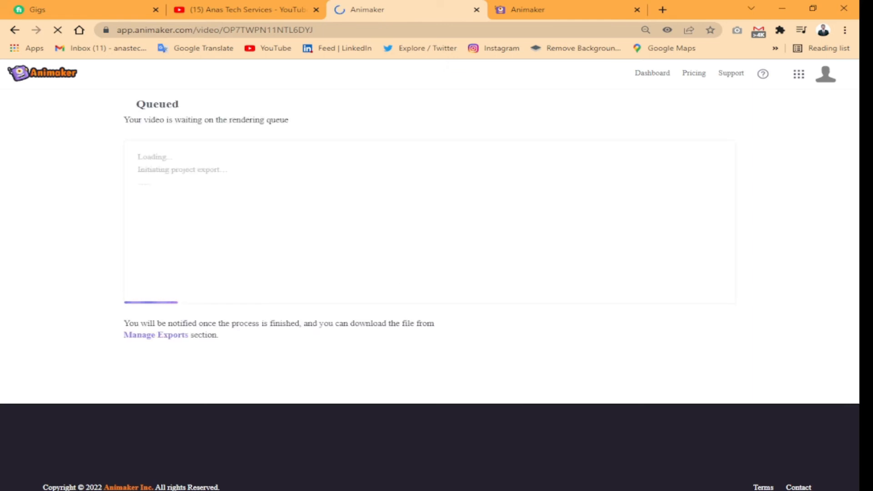
drag(121, 321, 455, 336)
click(417, 324)
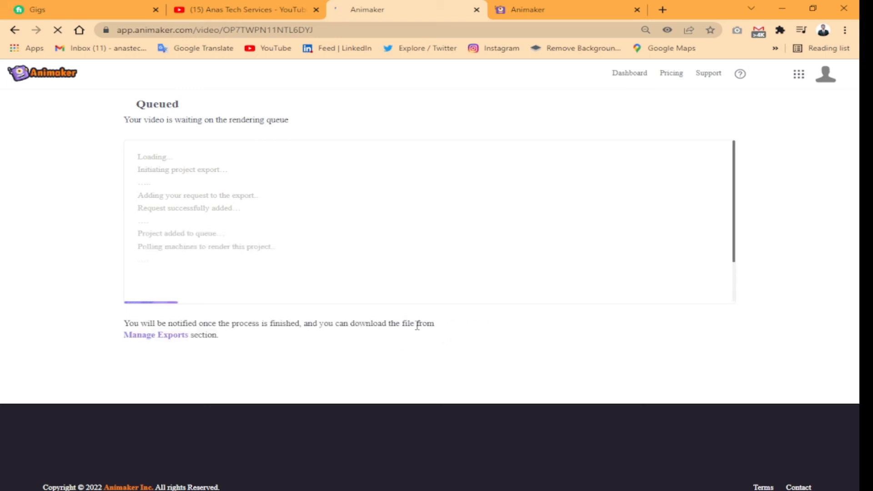
triple_click(415, 324)
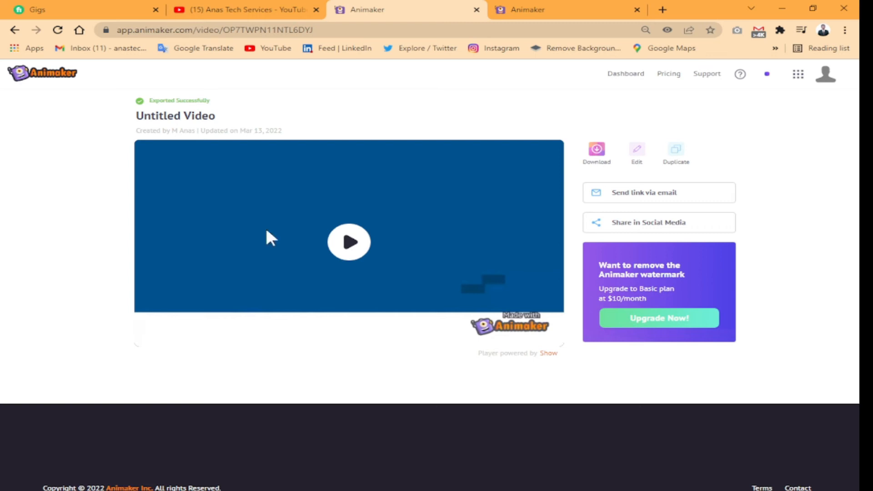
Play a few seconds of the exported video and download it
click(338, 252)
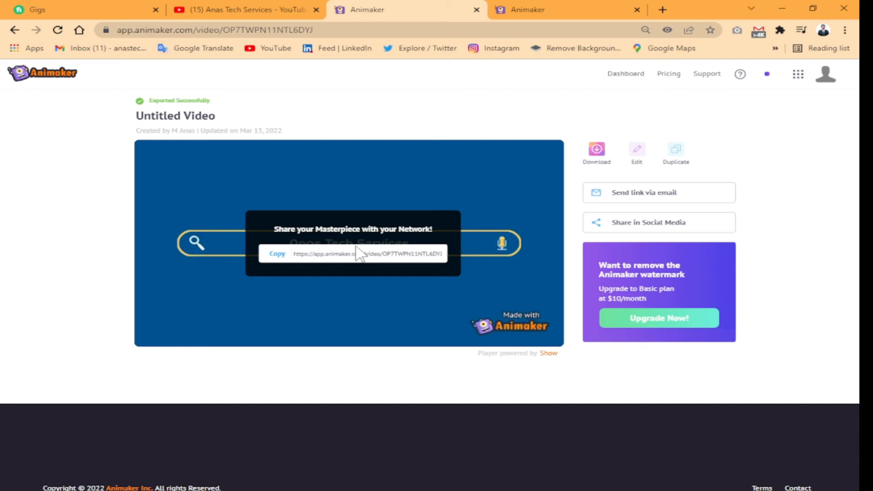
click(382, 187)
click(382, 186)
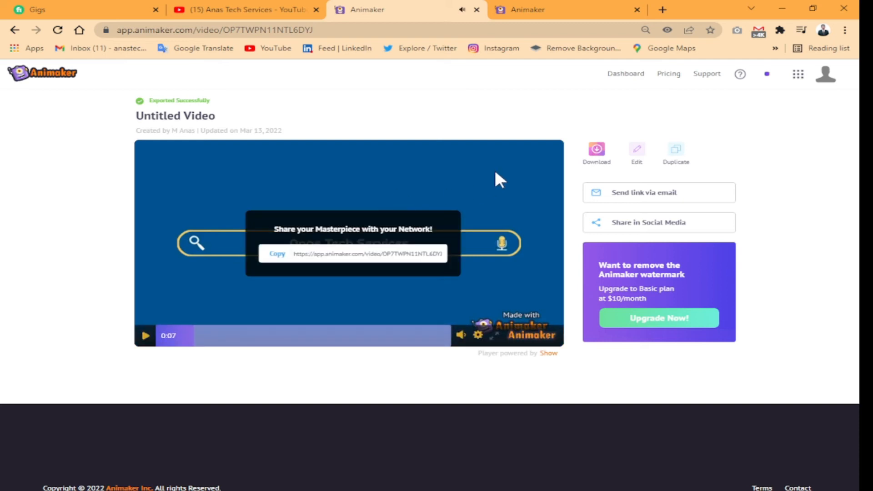
click(592, 155)
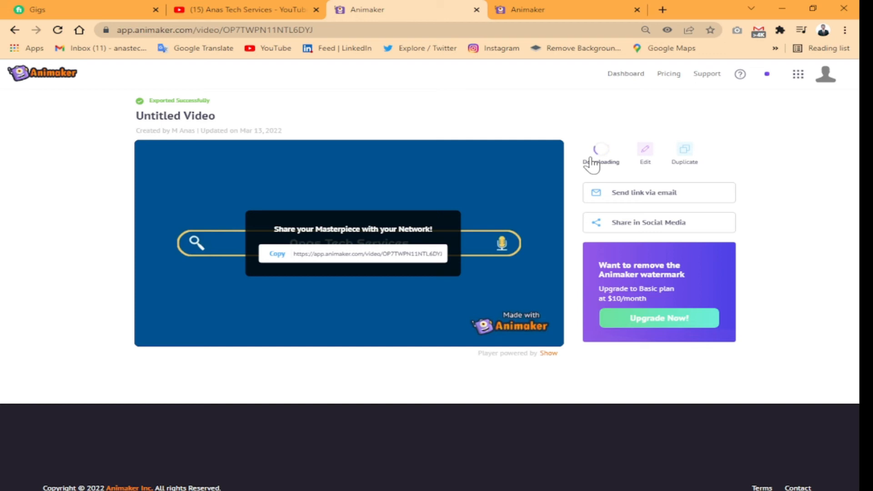
mouse_move(490, 184)
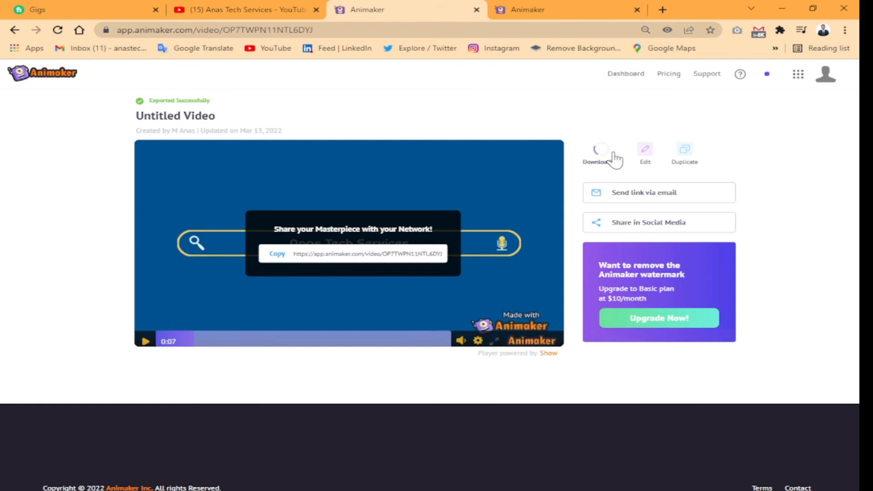
mouse_move(466, 208)
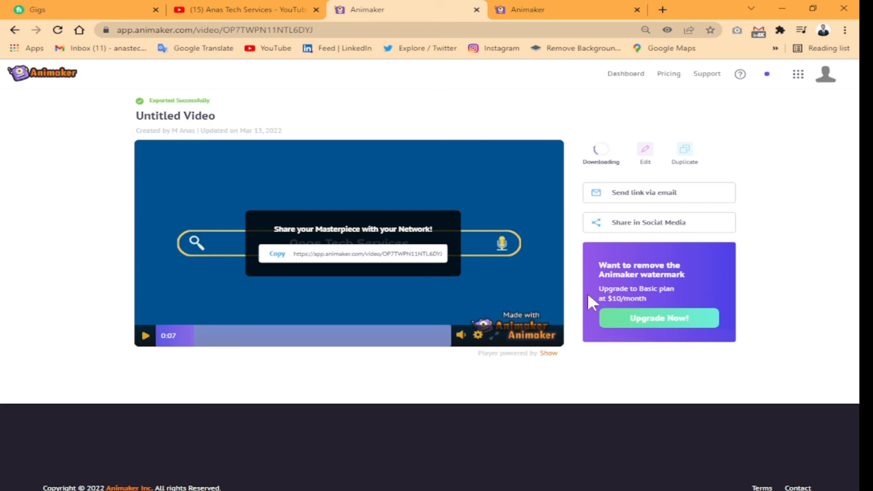
mouse_move(513, 319)
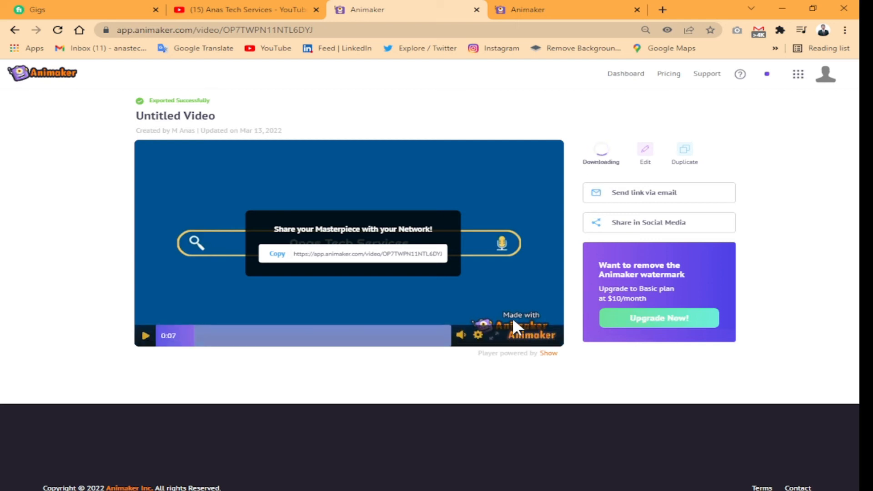
click(477, 335)
click(477, 335)
click(784, 8)
right_click(335, 134)
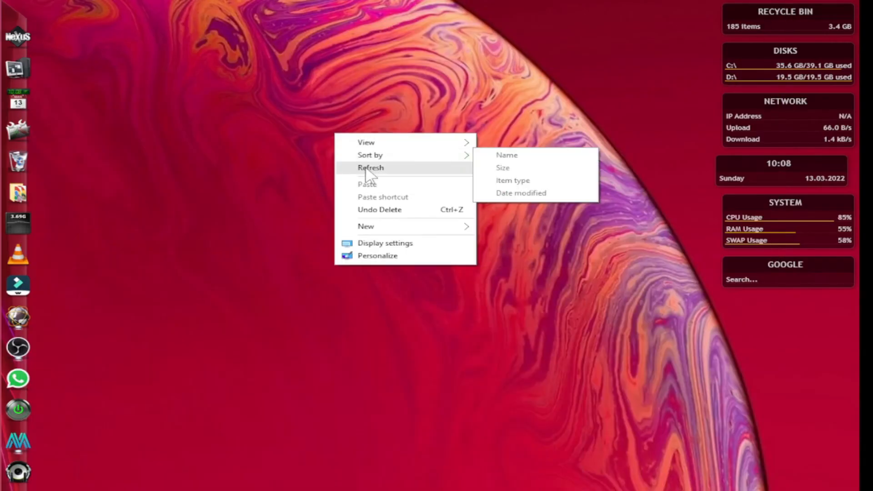
click(368, 168)
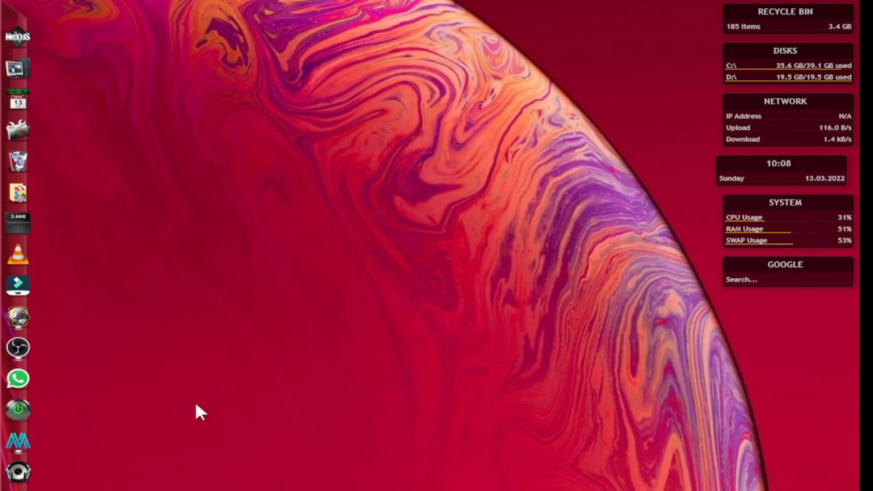
click(129, 490)
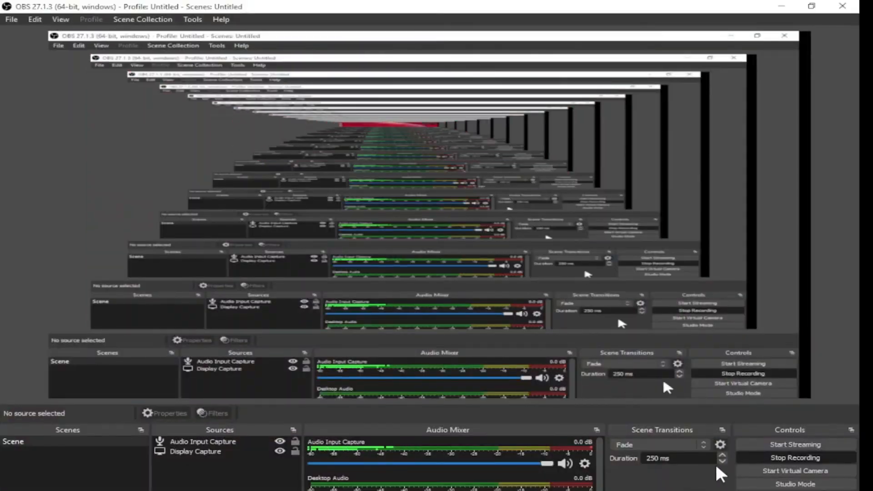